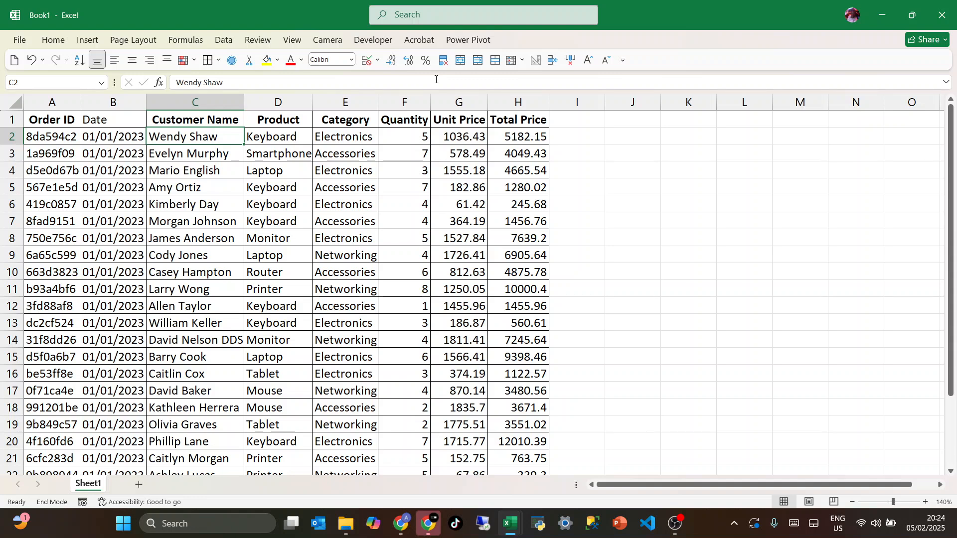
Total the Quantity, Unit Price and Total Price values of row 2 (F2:H2) in cell I2 with AutoSum
left_click(574, 136)
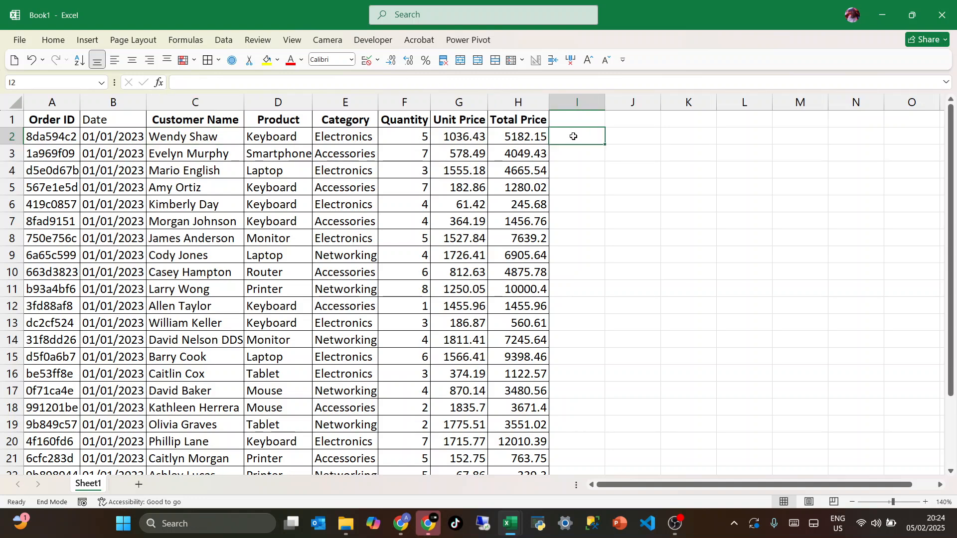
left_click_drag(426, 136, 533, 136)
left_click(570, 136)
key("alt+equal")
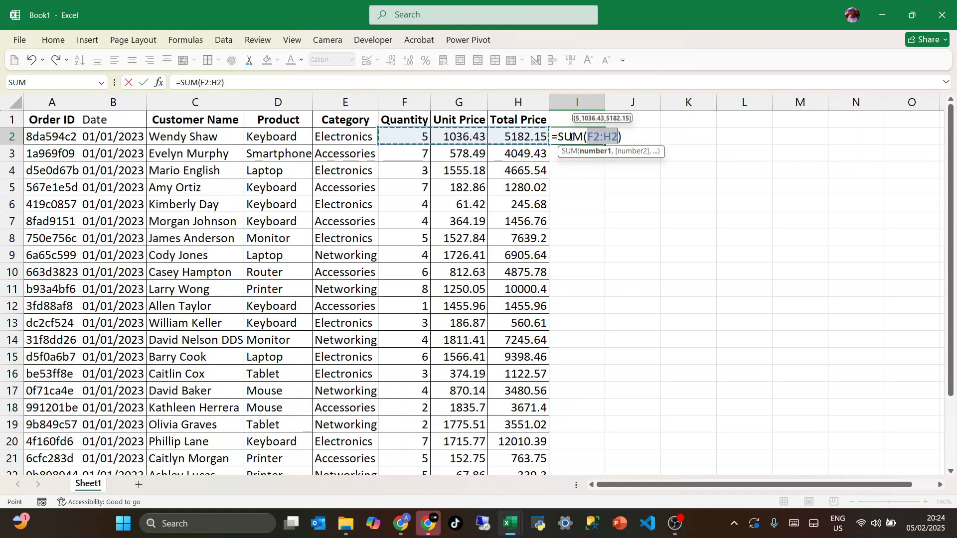
key("Return")
left_click(571, 137)
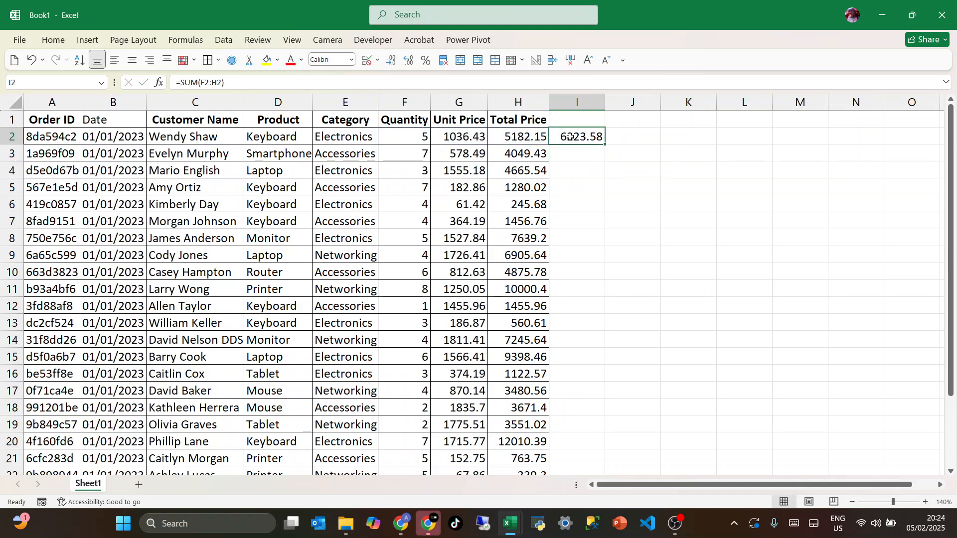
Total the Unit Price column (G2:G25) in cell G26, directly below the data, with AutoSum
left_click(525, 149)
key("ctrl+Down")
key("Down")
key("Down")
key("Down")
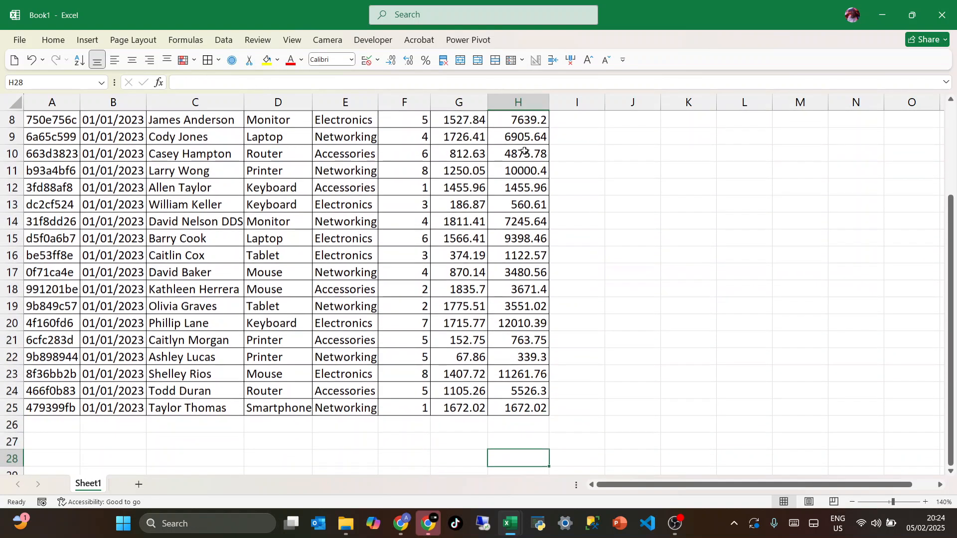
key("Left")
key("Up")
key("Up")
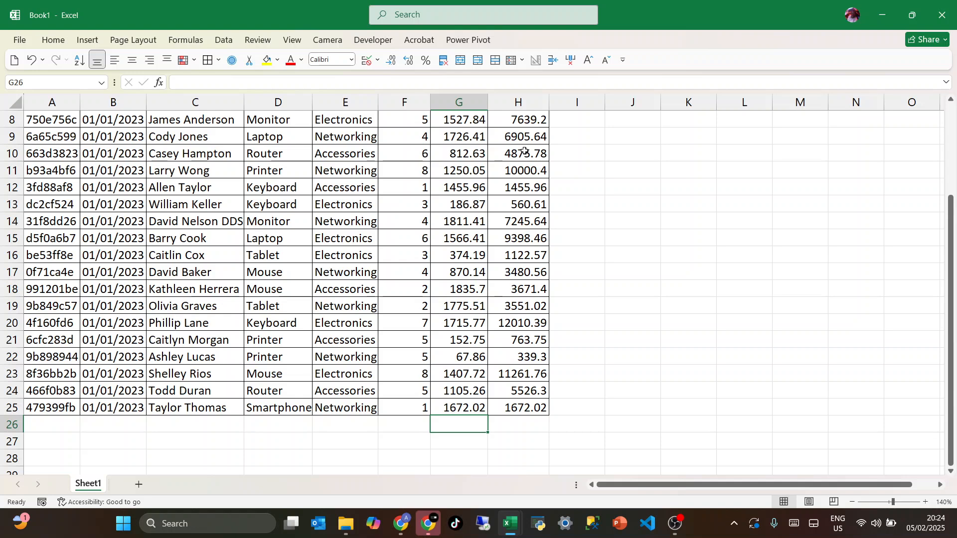
key("alt+equal")
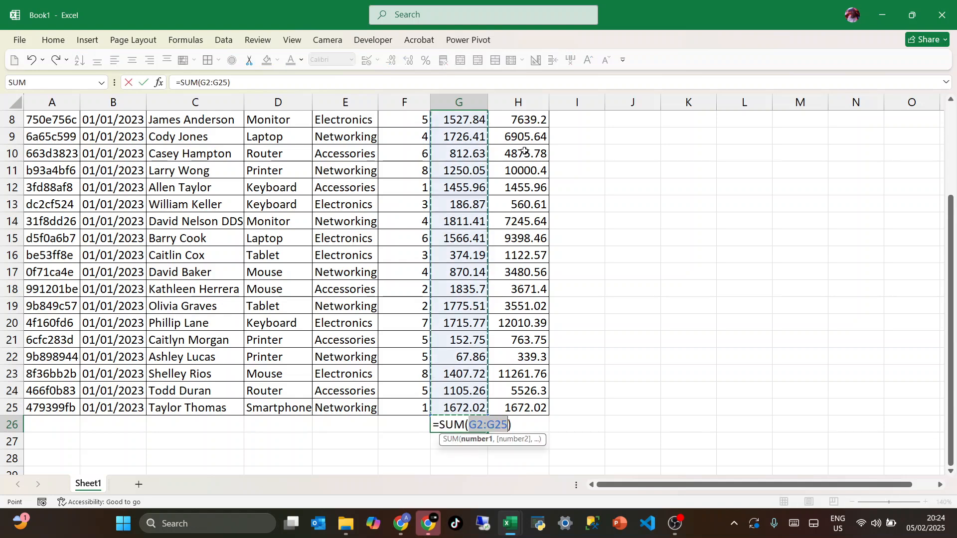
key("ctrl+Return")
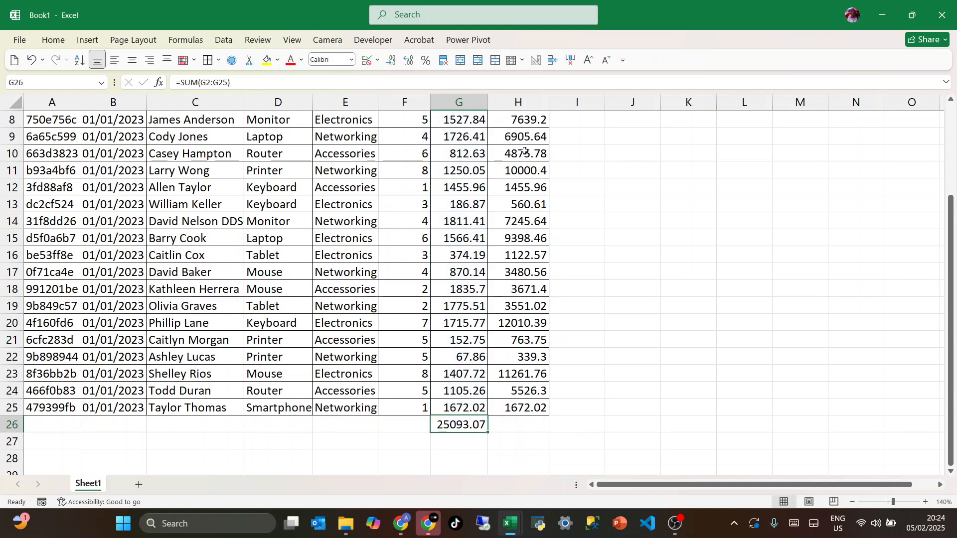
Undo the AutoSum totals in cells G26 and I2
scroll(525, 151, "up", 3)
key("ctrl+z")
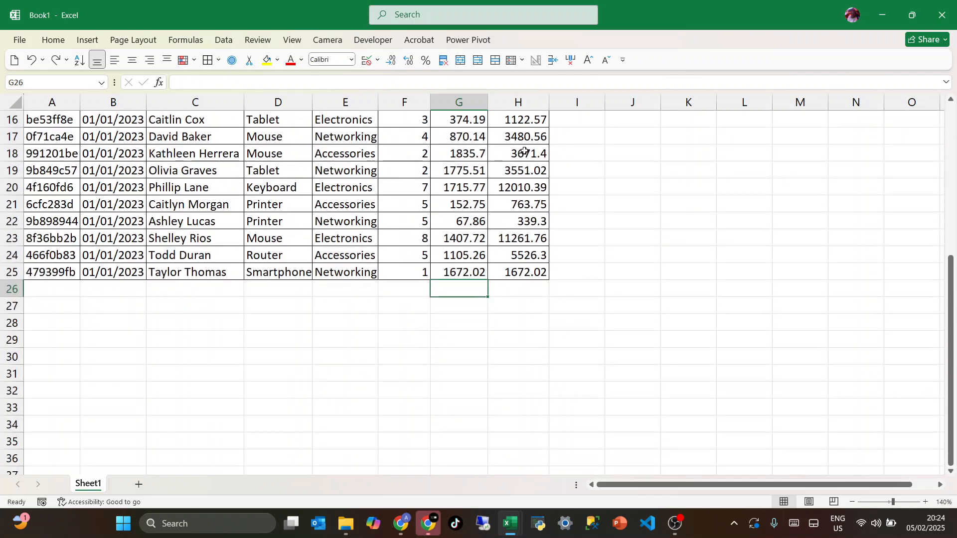
scroll(524, 151, "up", 5)
left_click(512, 160)
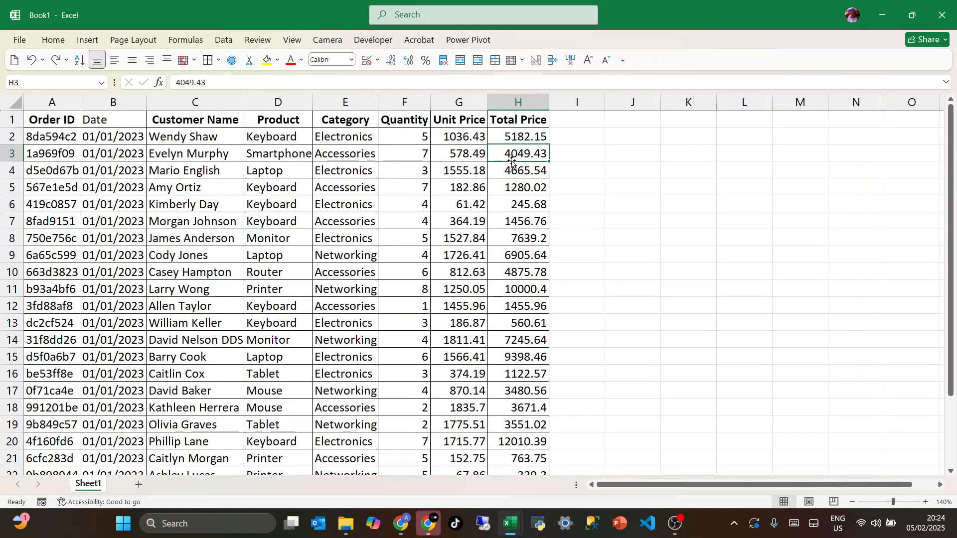
Check whether the header row stays in view while going through the order rows down to row 25
scroll(414, 229, "down", 6)
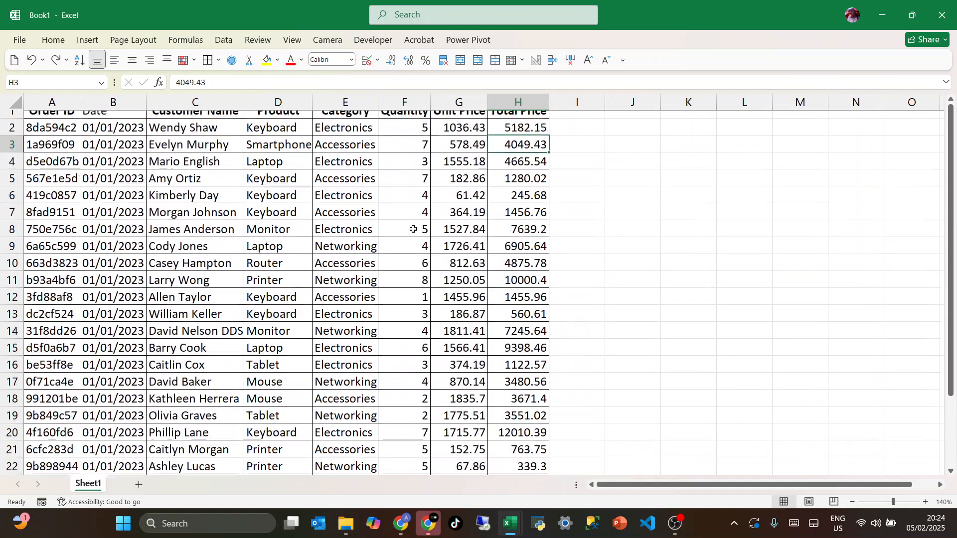
scroll(414, 228, "up", 6)
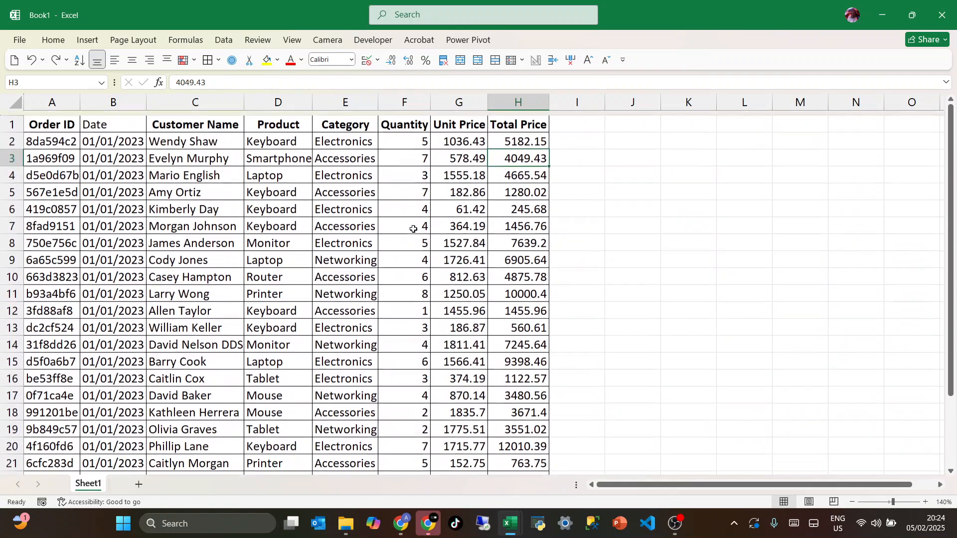
left_click(39, 125)
key("shift+space")
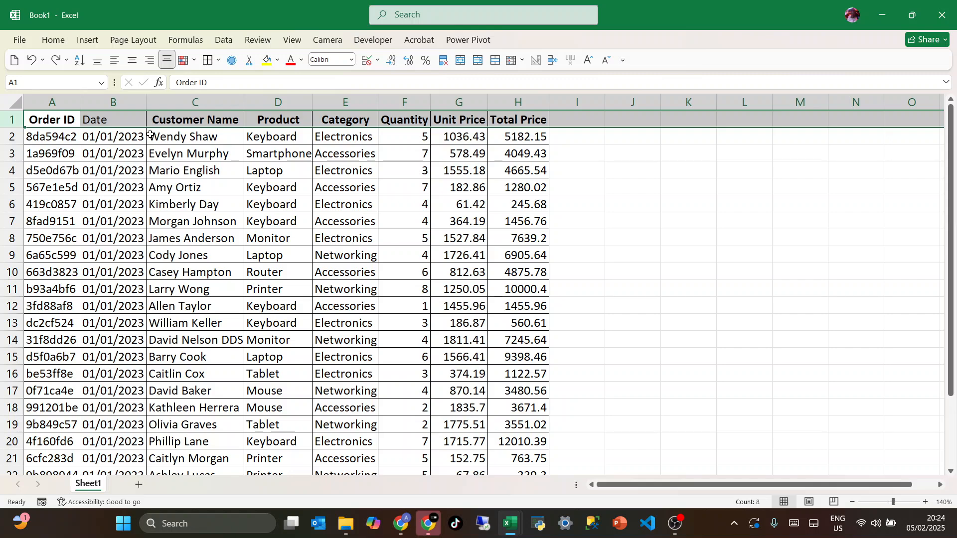
scroll(230, 191, "down", 2)
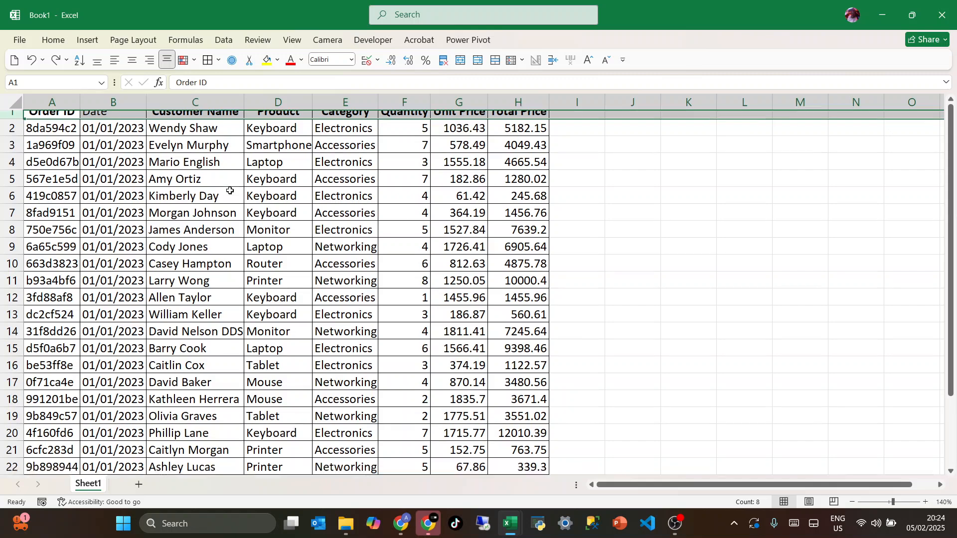
scroll(230, 191, "down", 3)
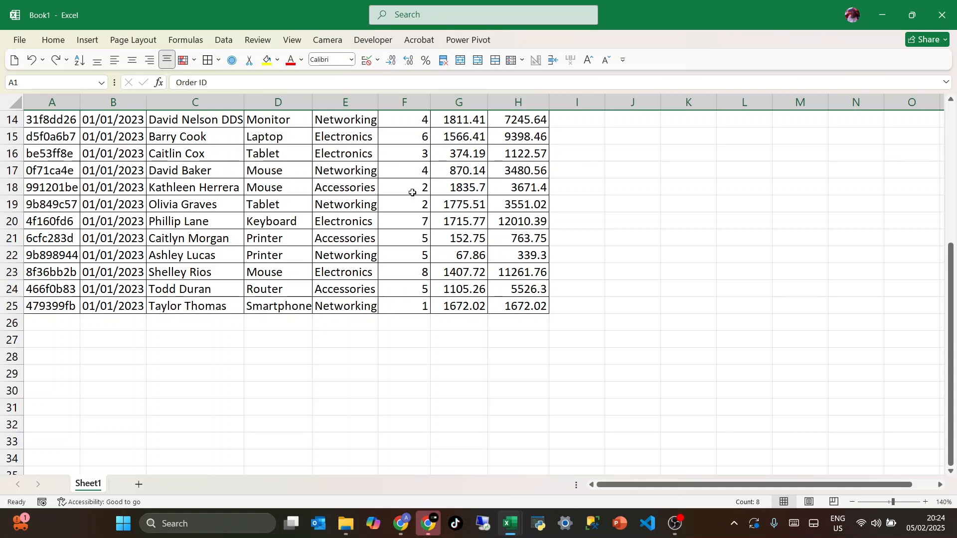
scroll(350, 163, "up", 5)
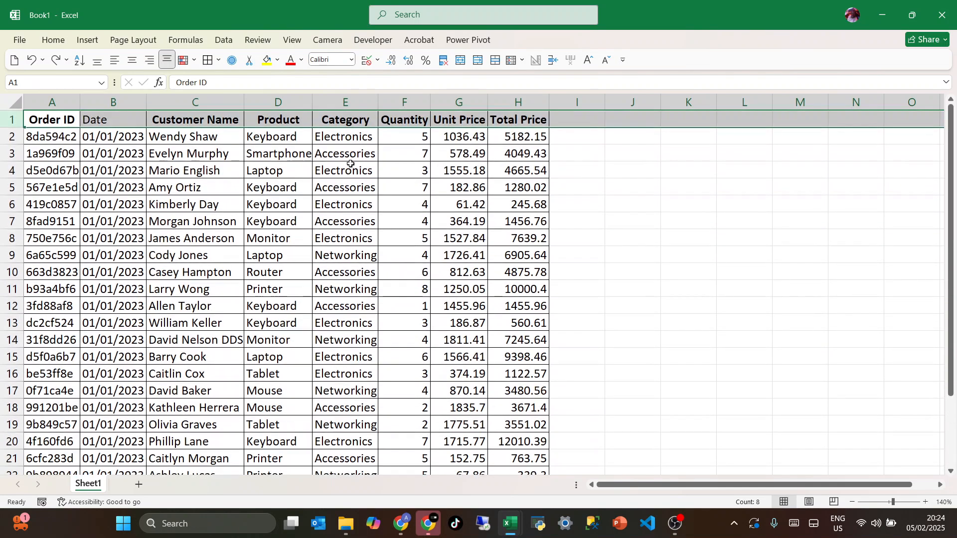
left_click(291, 137)
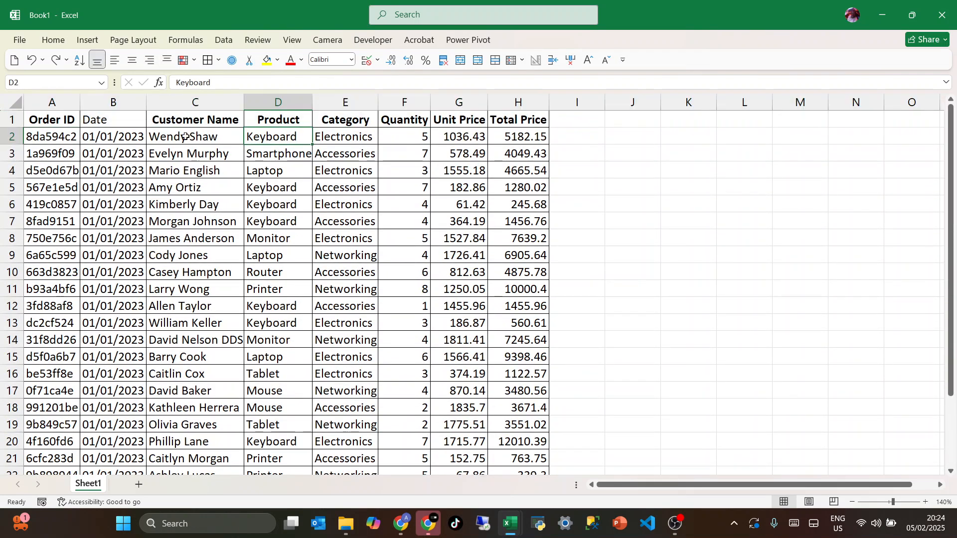
Freeze the top row of the sheet and check the headers against the lower order rows
left_click(11, 120)
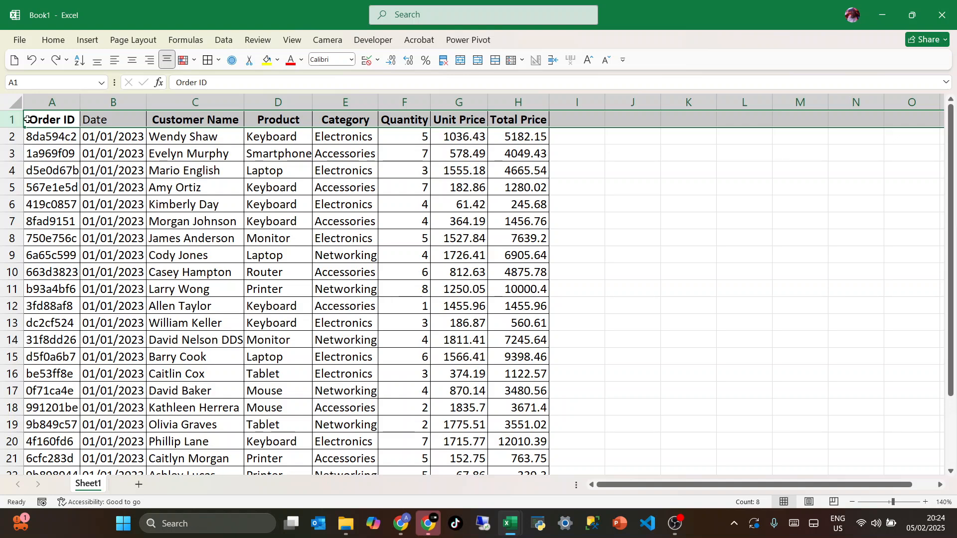
left_click(292, 39)
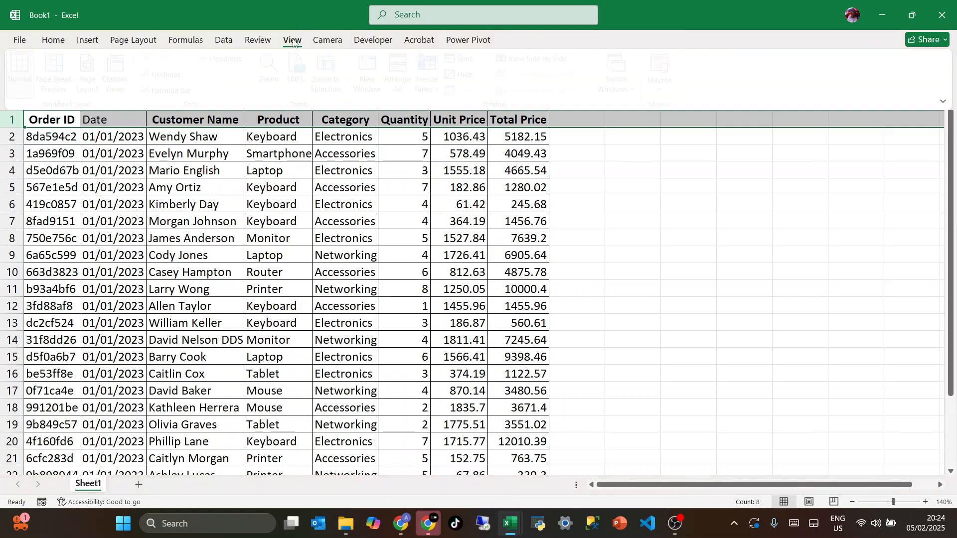
left_click(433, 78)
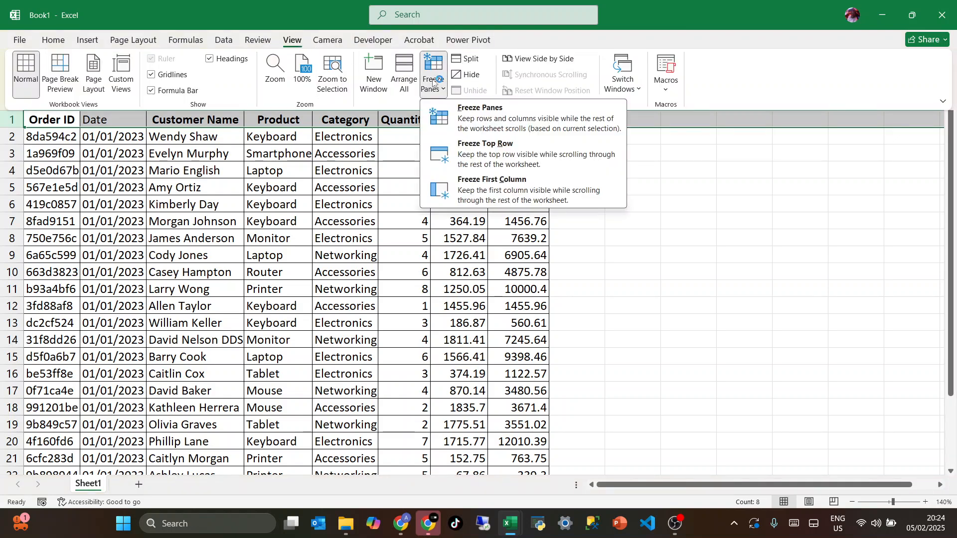
left_click(459, 157)
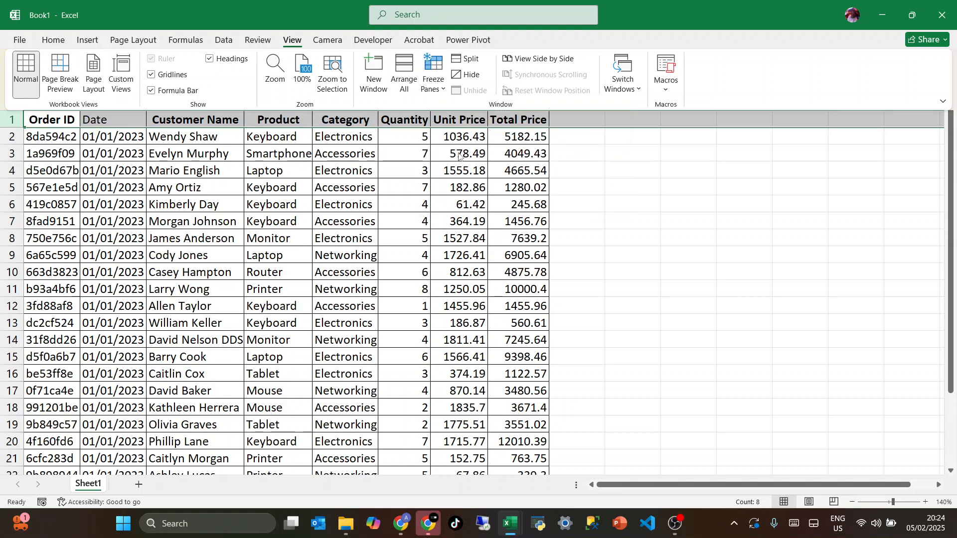
scroll(413, 192, "down", 3)
scroll(414, 191, "down", 1)
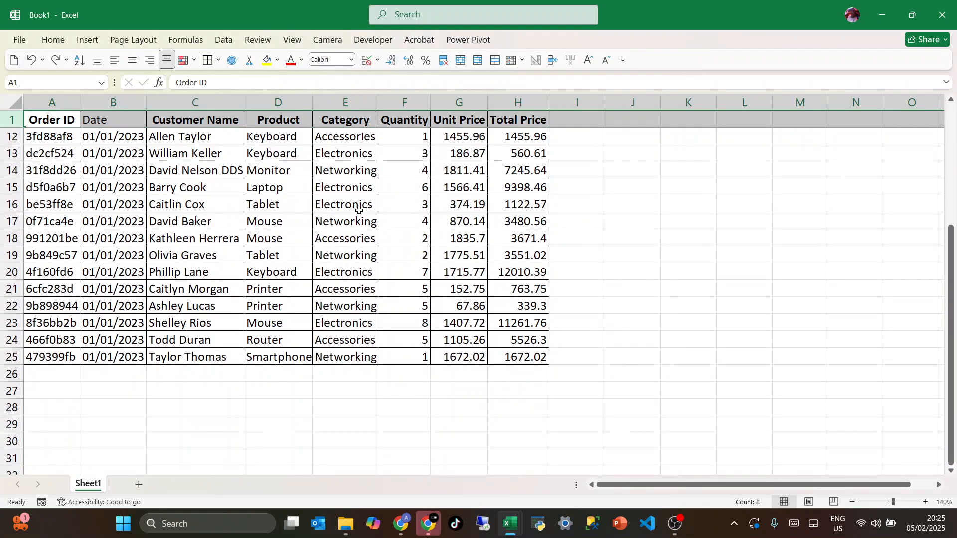
left_click(345, 204)
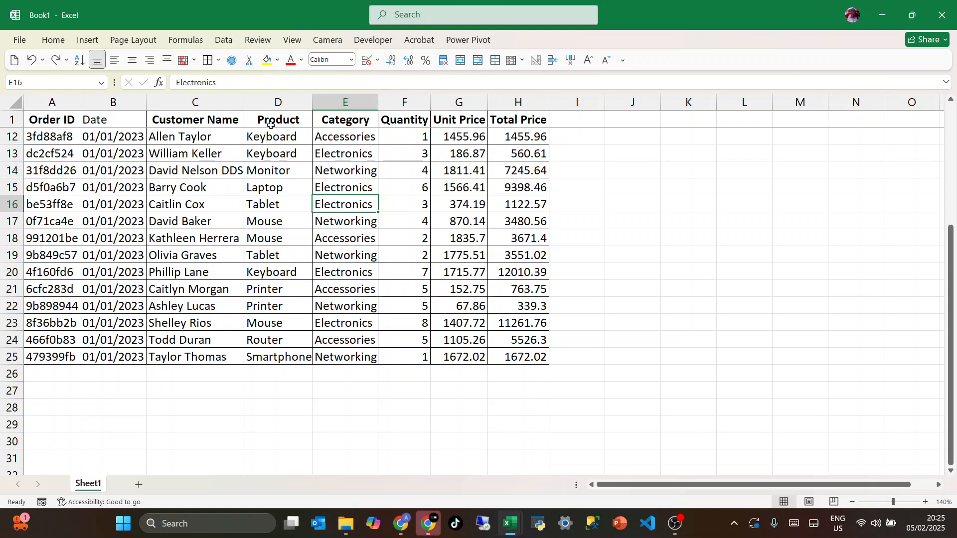
Insert an empty column between Customer Name and Product
left_click(271, 101)
key("ctrl+shift+plus")
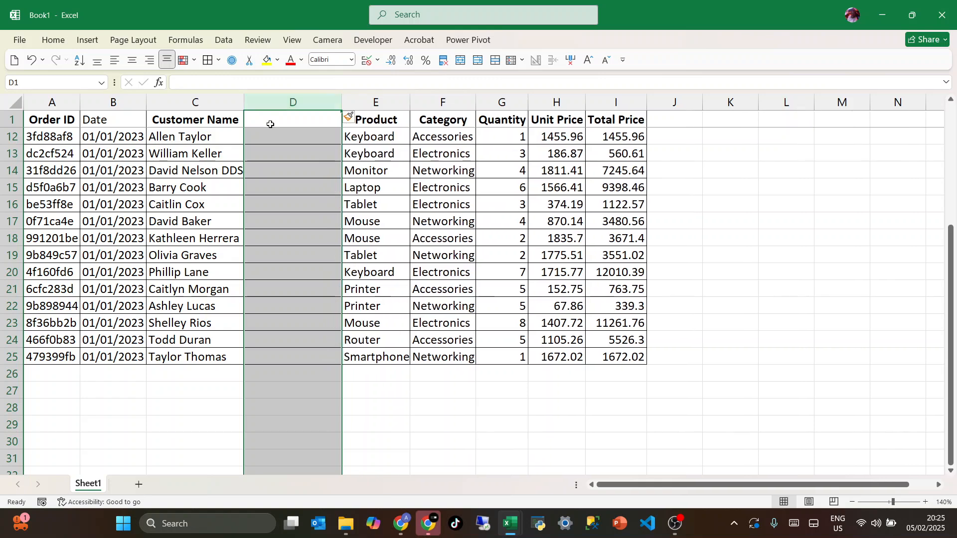
left_click(268, 135)
scroll(267, 135, "up", 4)
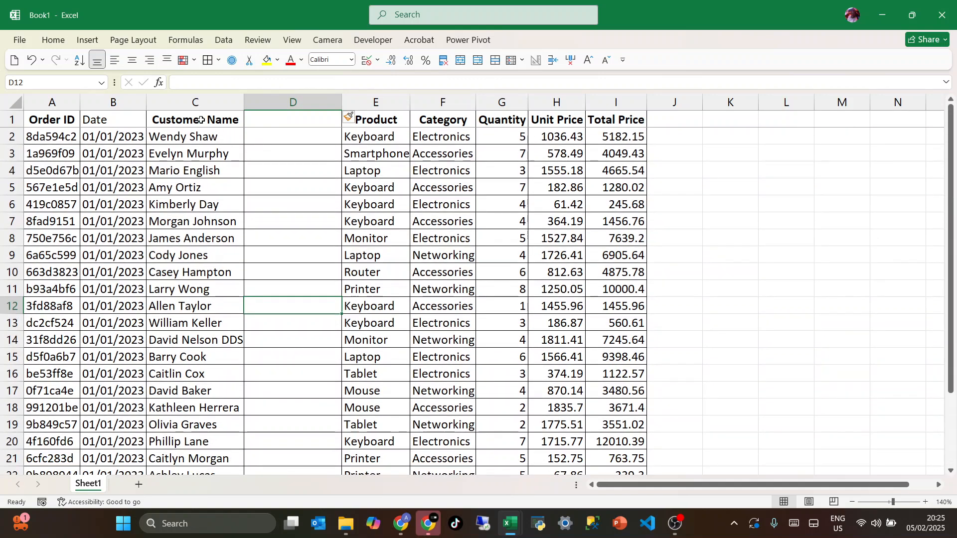
Enter the first customer's first name in D2 and Flash Fill the other first names in column D
left_click(253, 136)
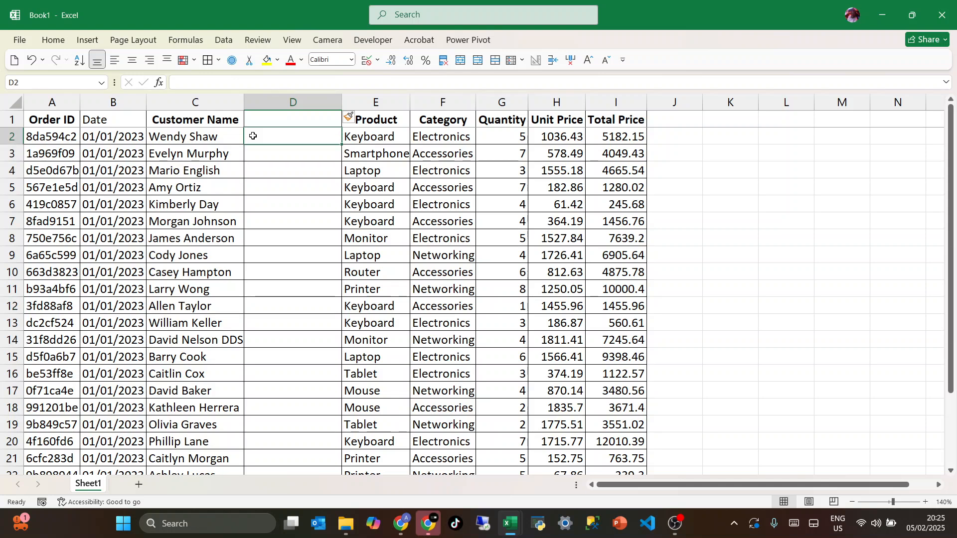
type("Wend")
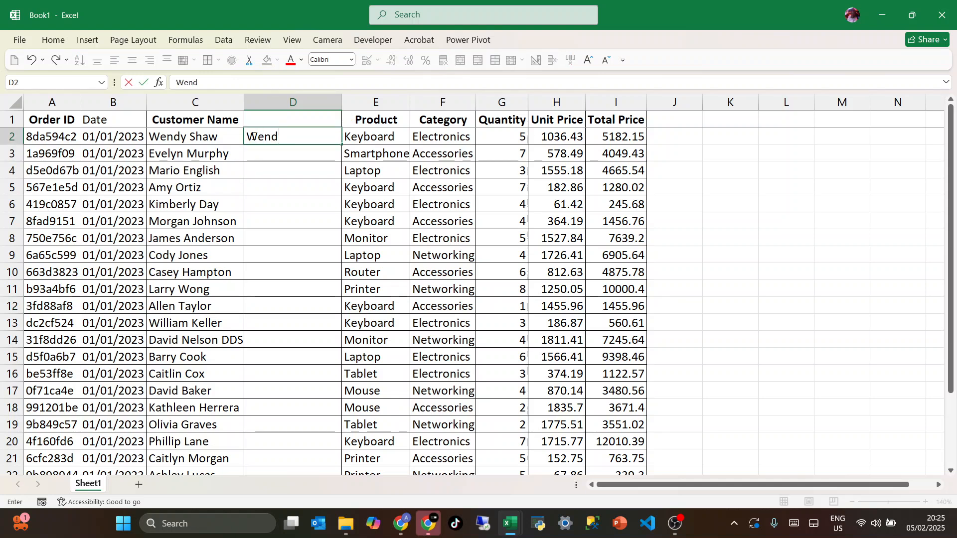
type("y")
key("Return")
left_click(252, 137)
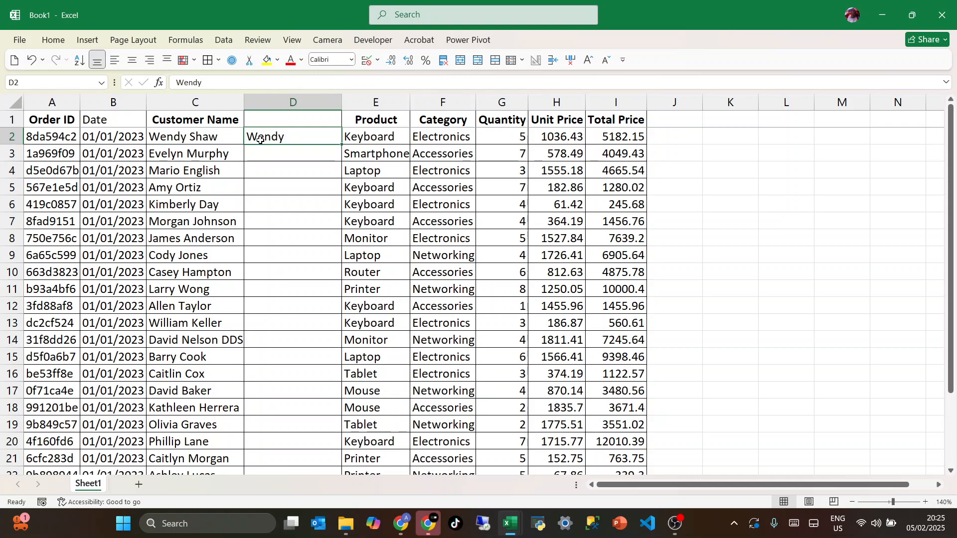
key("ctrl+e")
left_click(308, 191)
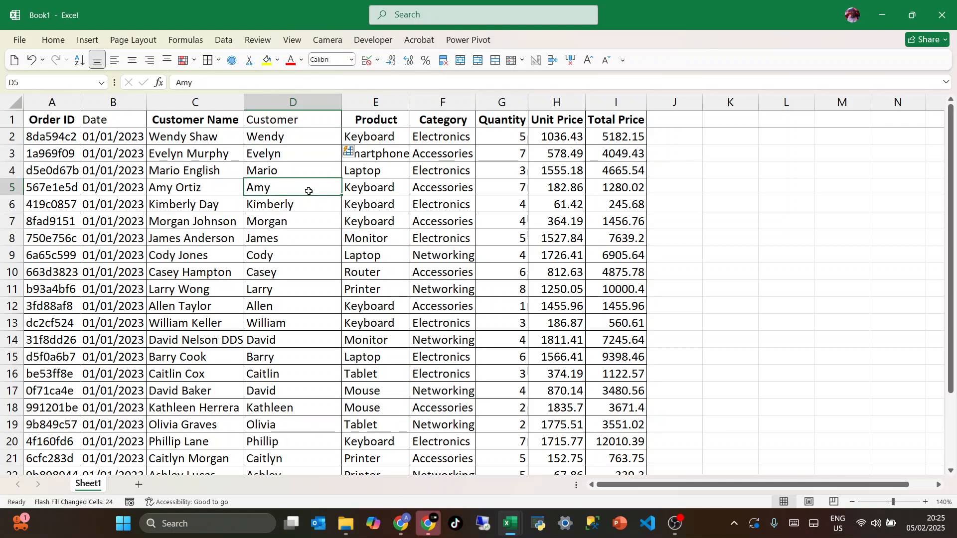
Insert another empty column E between the first-name column and Product
left_click(356, 101)
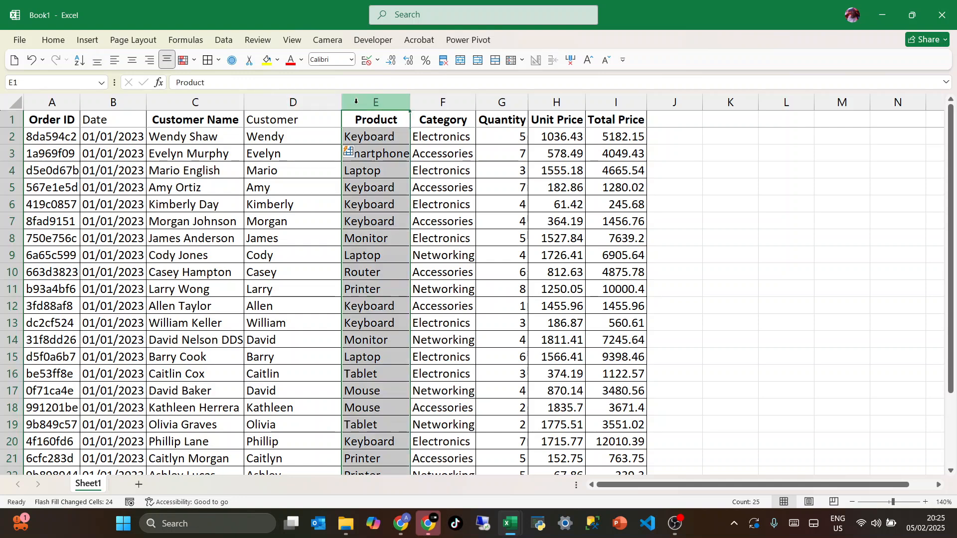
key("ctrl+shift+plus")
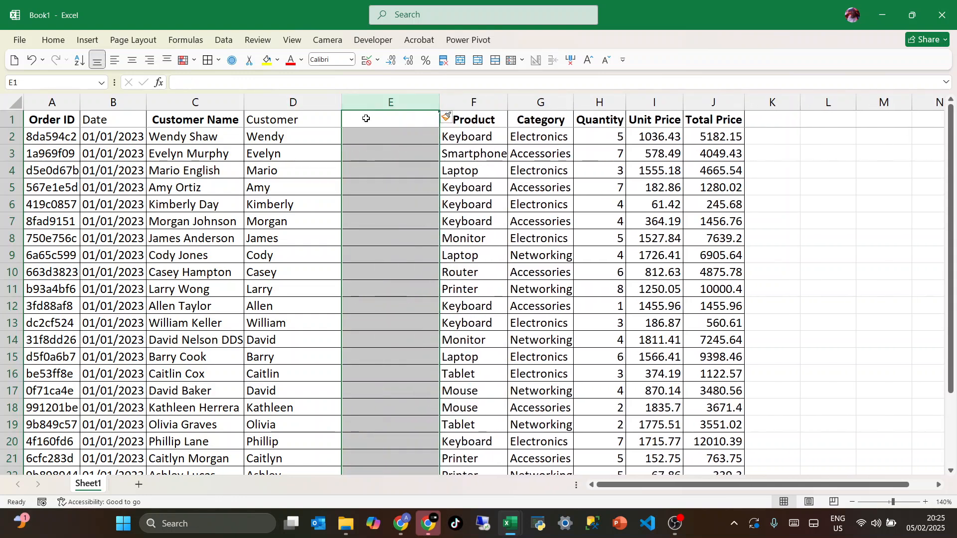
left_click(356, 138)
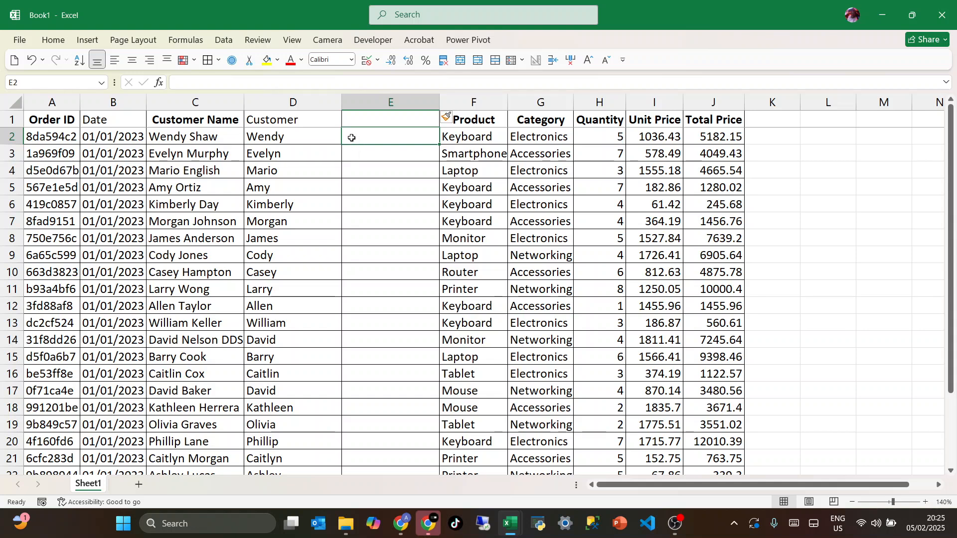
Enter the initial W in E2 and Flash Fill the other customers' initials in column E
type("W")
key("Return")
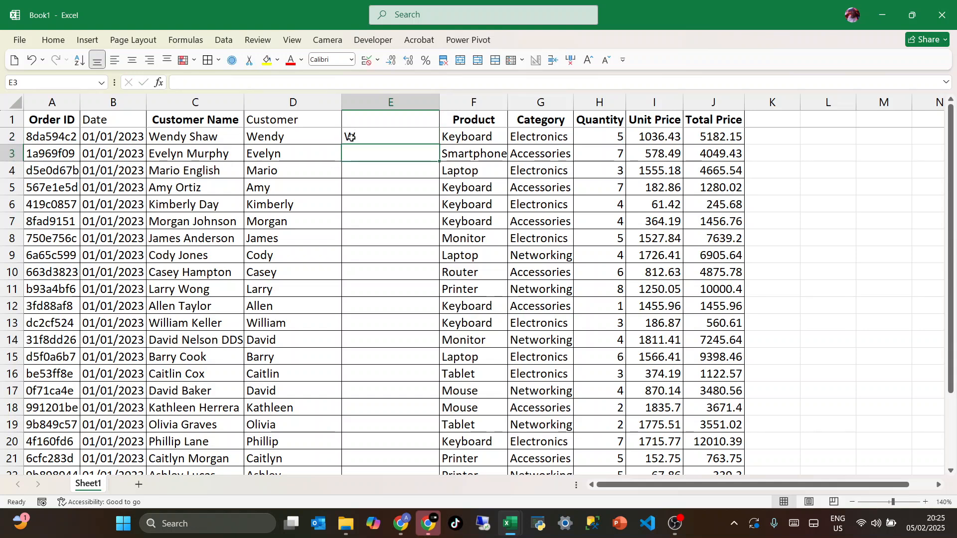
left_click(352, 137)
key("ctrl+e")
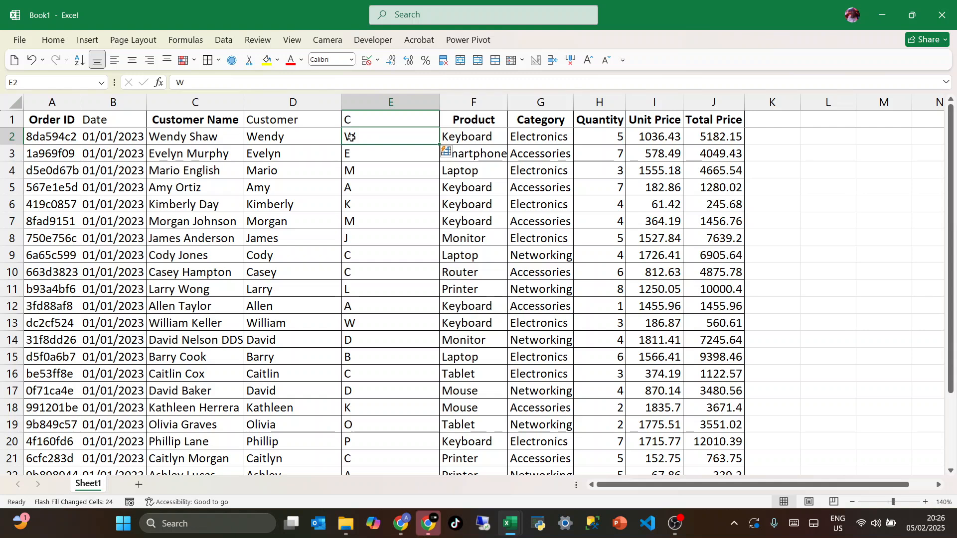
left_click(359, 164)
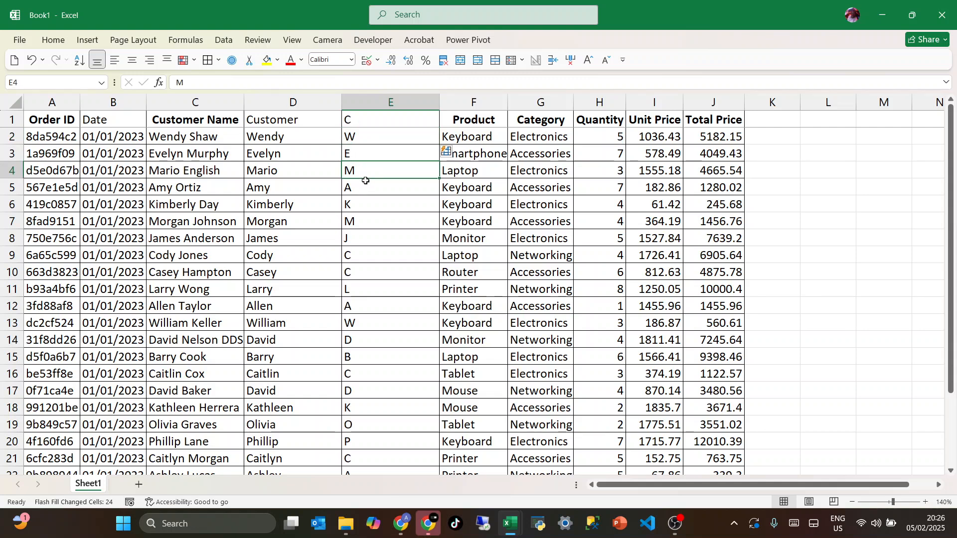
key("Right")
key("Right")
key("Right")
key("Right")
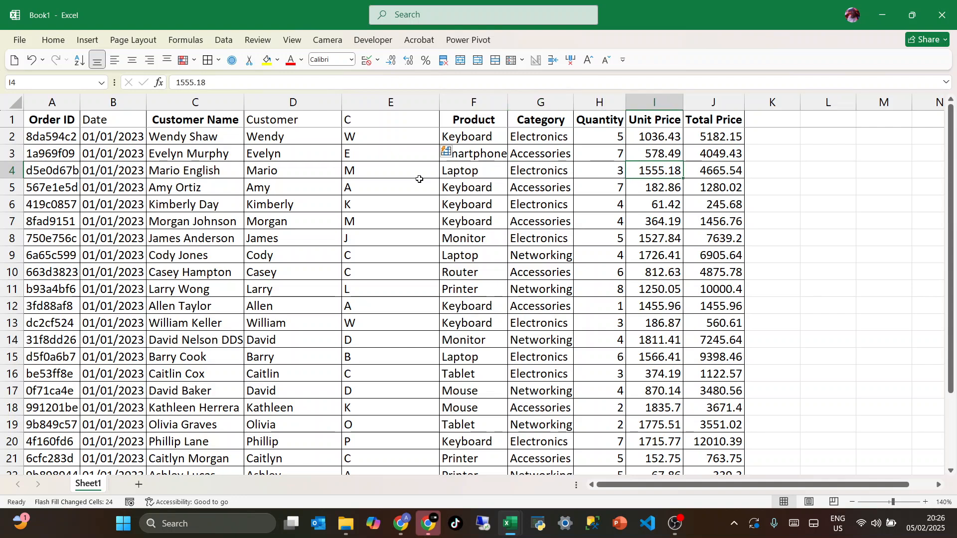
key("Right")
key("Right")
key("Right")
key("Right")
key("Right")
key("Right")
key("Left")
key("Left")
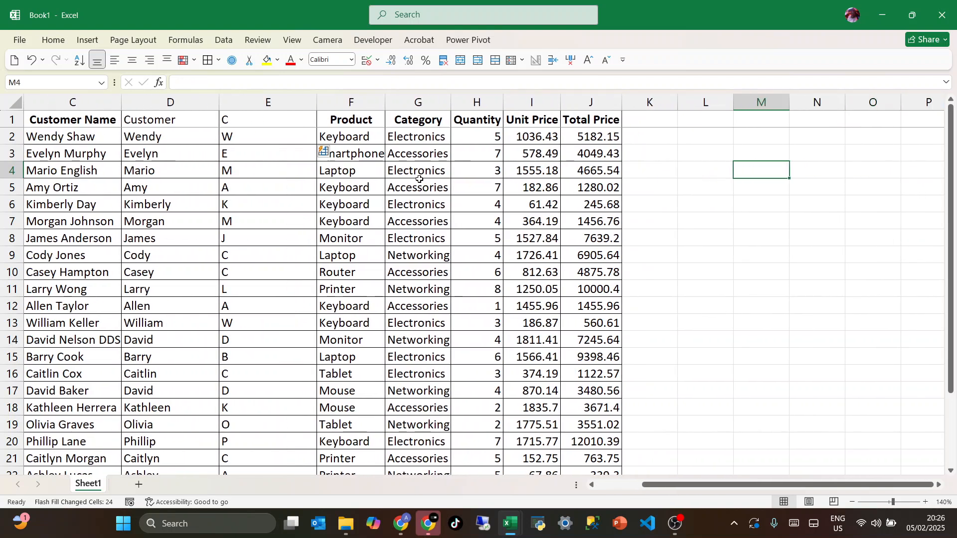
Delete the first-name and initials columns D and E between Customer Name and Product
key("ctrl+Home")
left_click(306, 103)
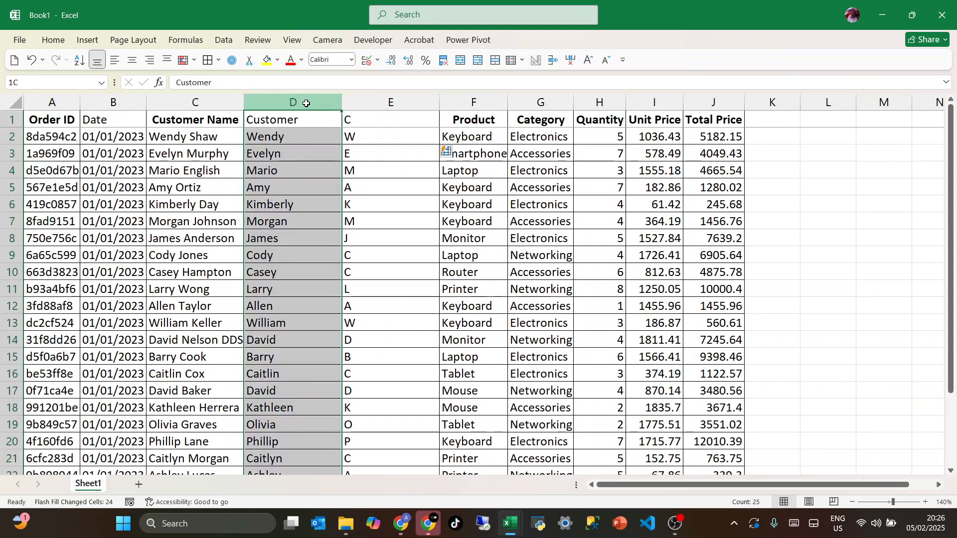
key("ctrl+minus")
key("ctrl+minus")
left_click(614, 156)
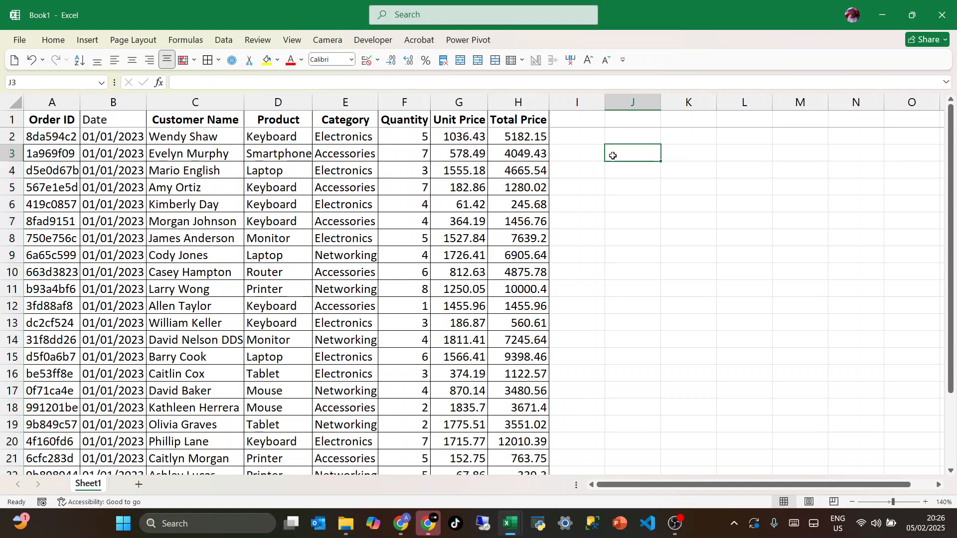
Copy the order ID from A10 into J2 and widen column J to fit it
left_click(36, 276)
key("ctrl+c")
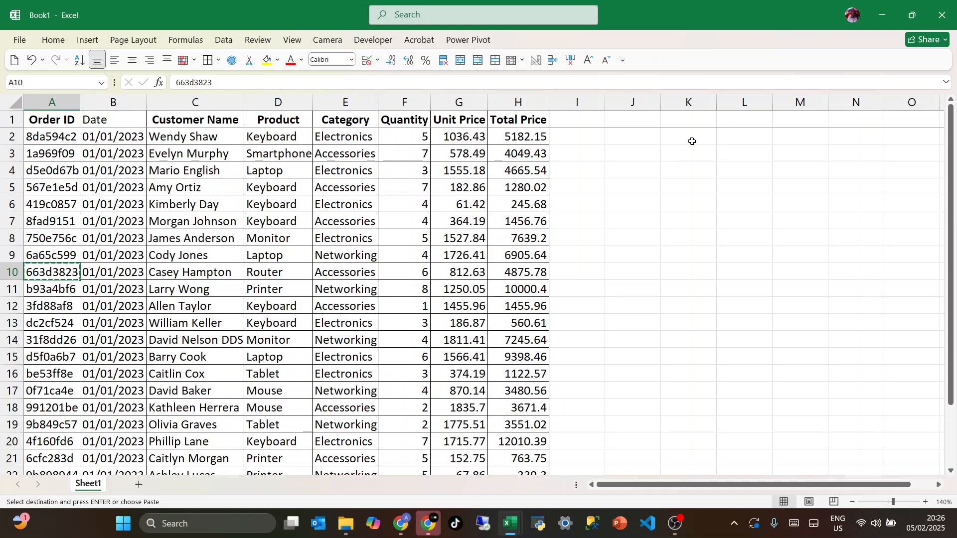
left_click(624, 138)
key("Return")
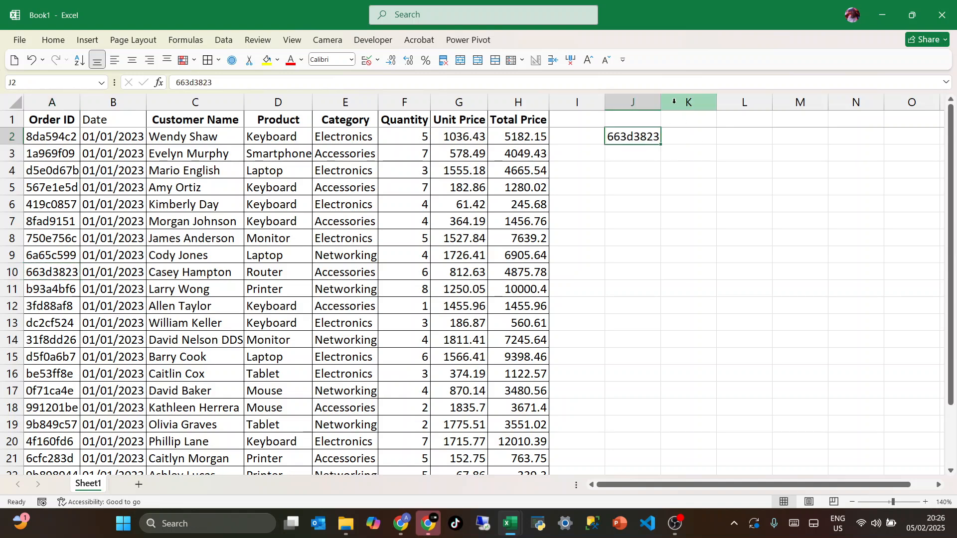
left_click_drag(661, 103, 677, 105)
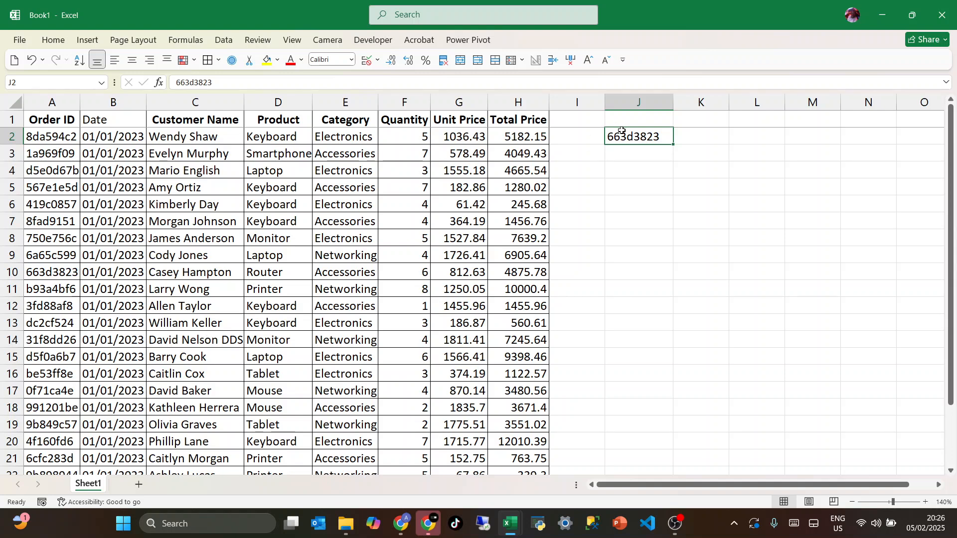
Enter =VLOOKUP(J2,A:H,8,0) in K2 to look up the order's total price
left_click(515, 334)
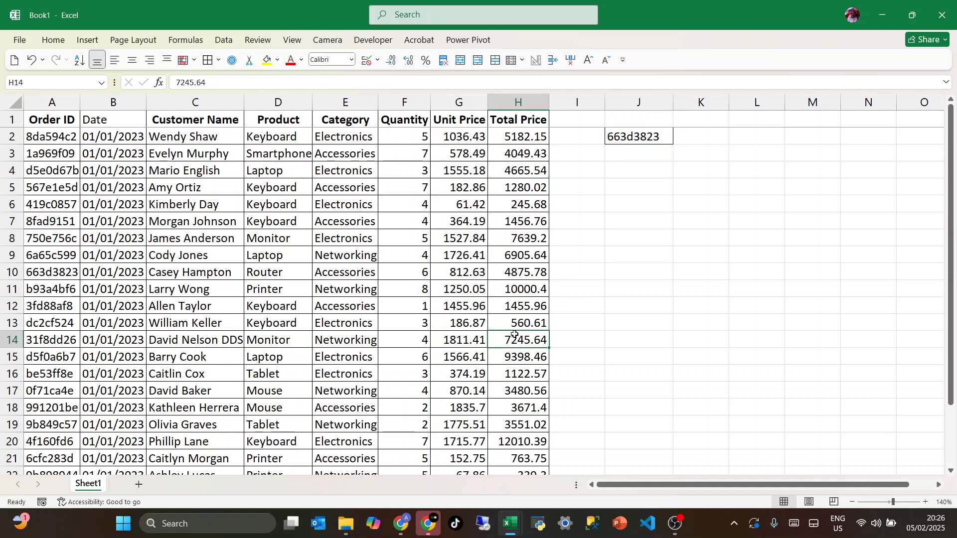
left_click(697, 137)
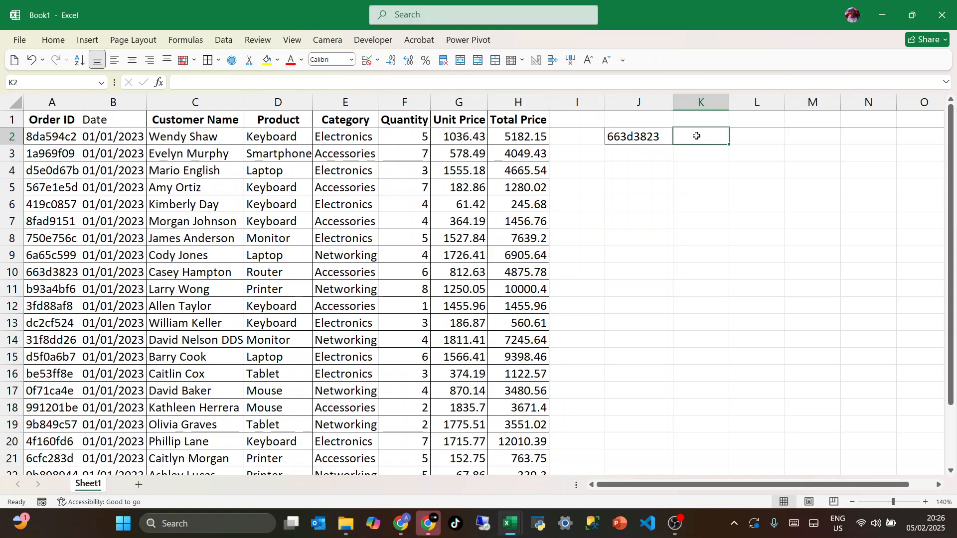
type("=vl")
key("Tab")
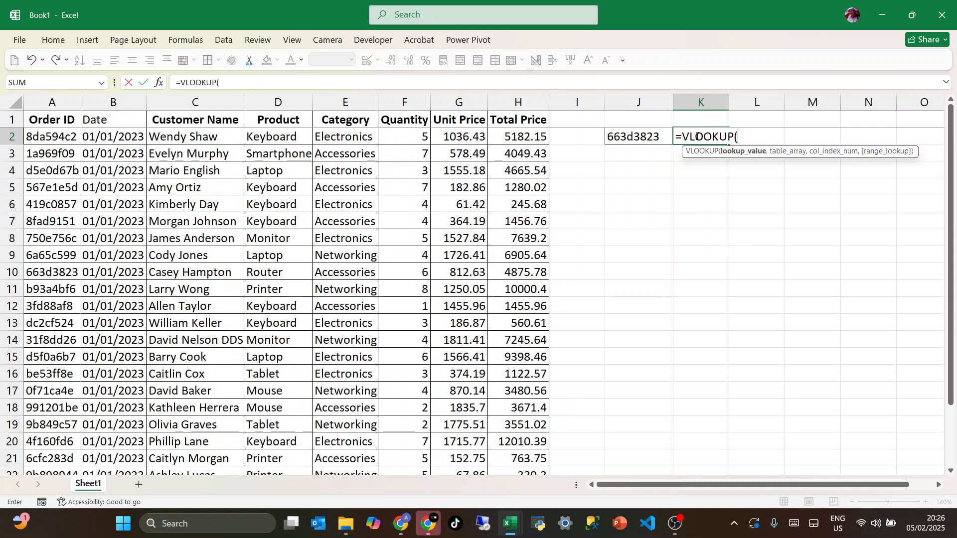
left_click(643, 138)
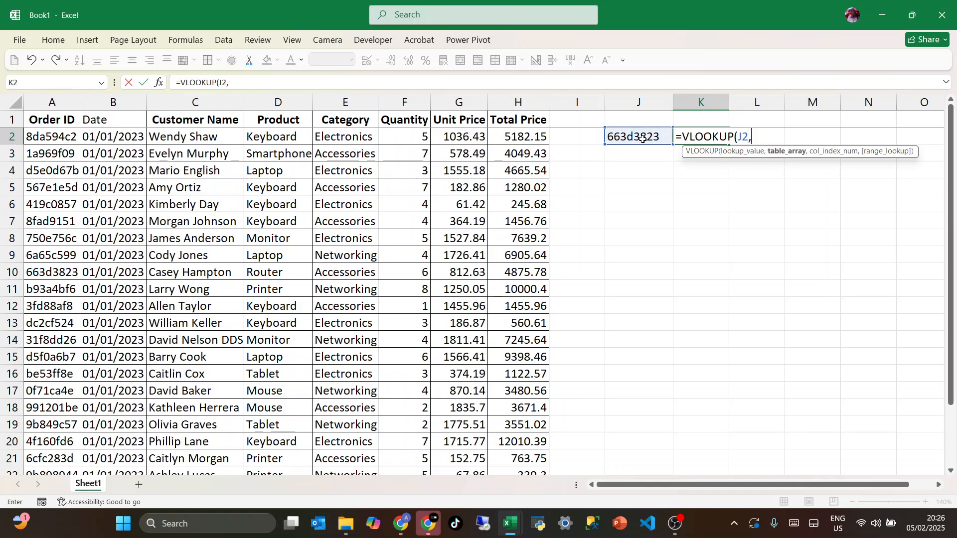
type(",")
left_click_drag(69, 113, 523, 105)
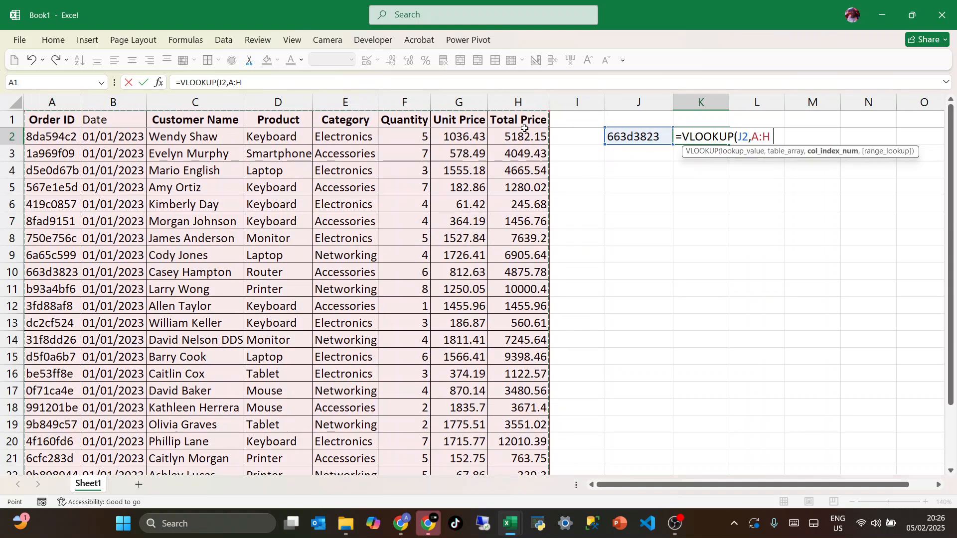
type(",")
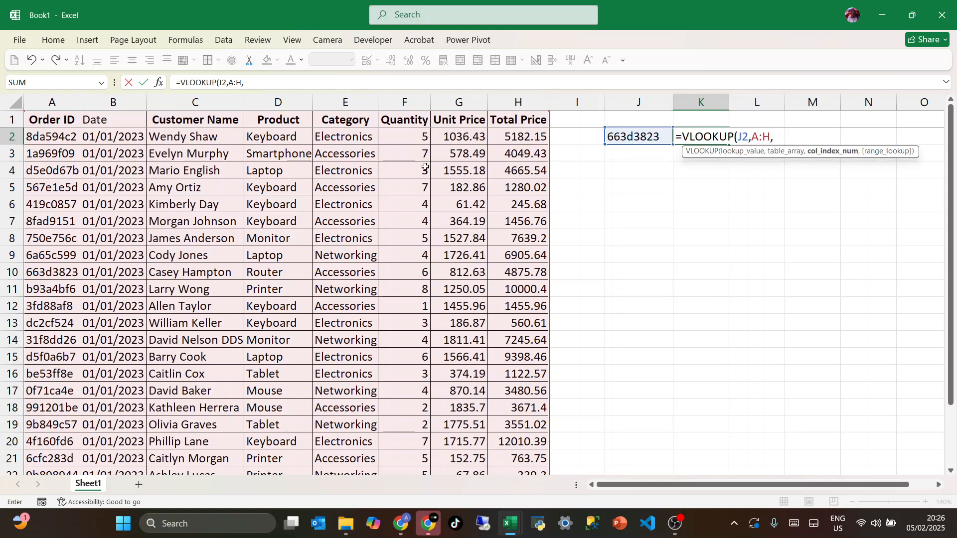
type("8,0")
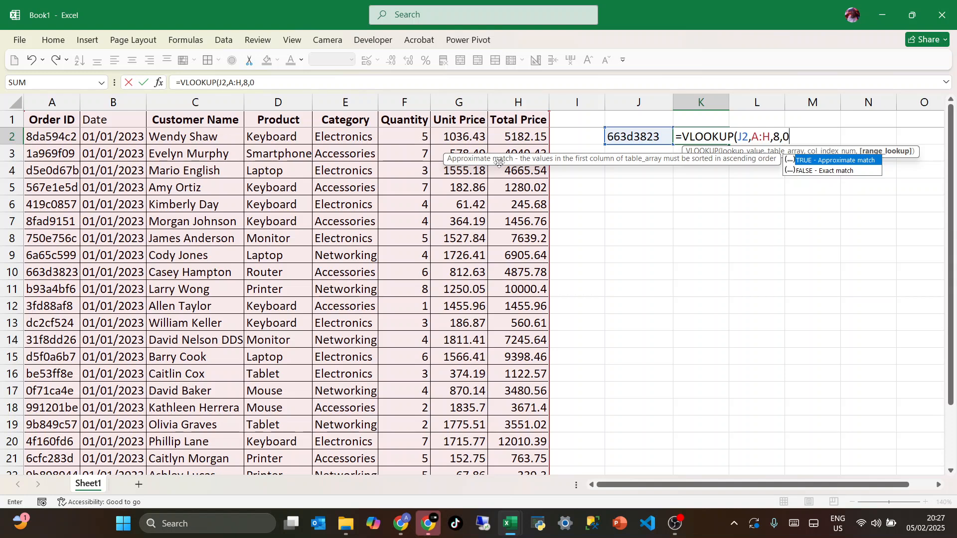
key("Return")
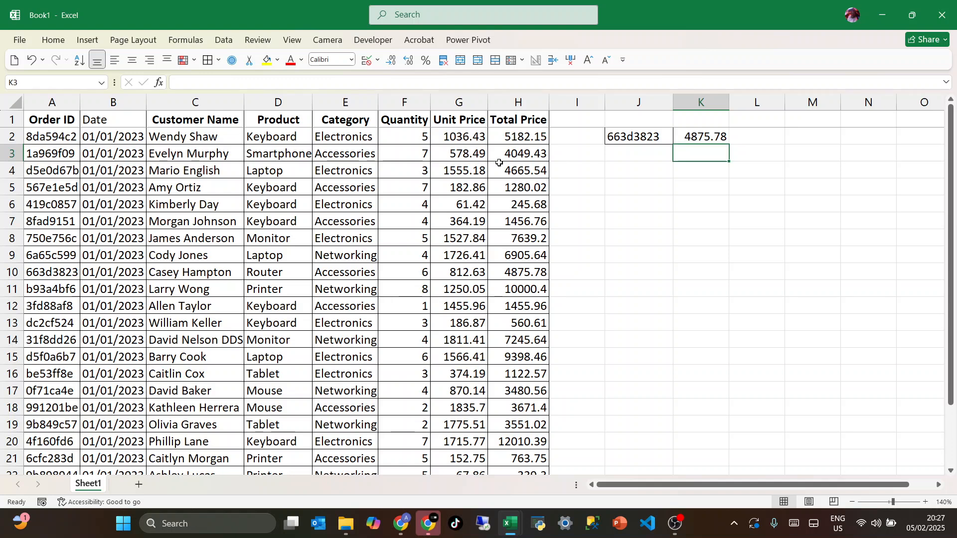
left_click(685, 135)
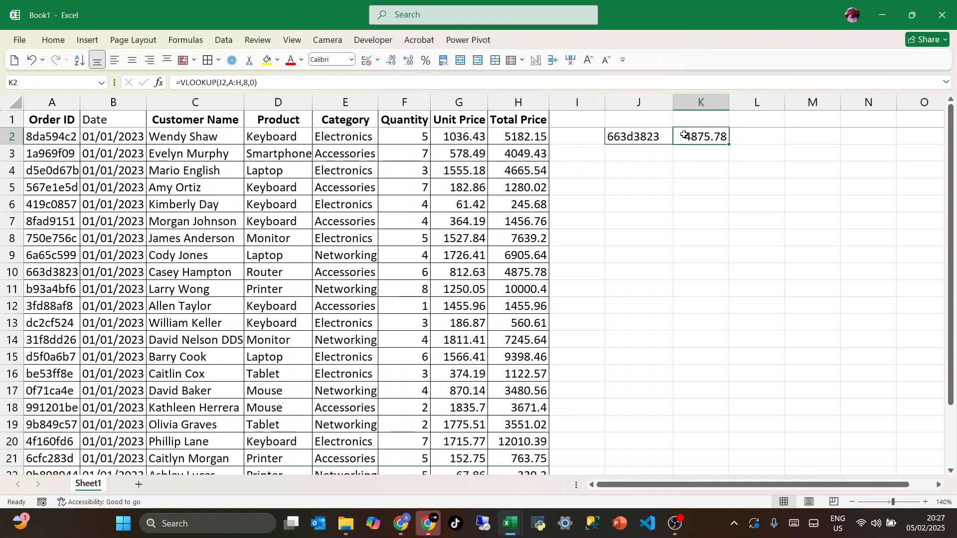
Replace the lookup value in J2 with the order ID copied from A12
left_click(623, 139)
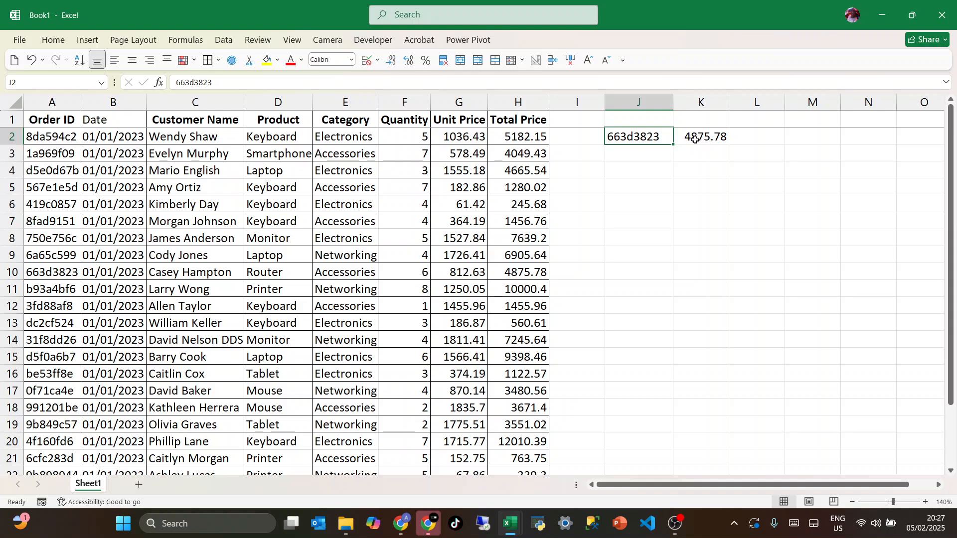
left_click(76, 304)
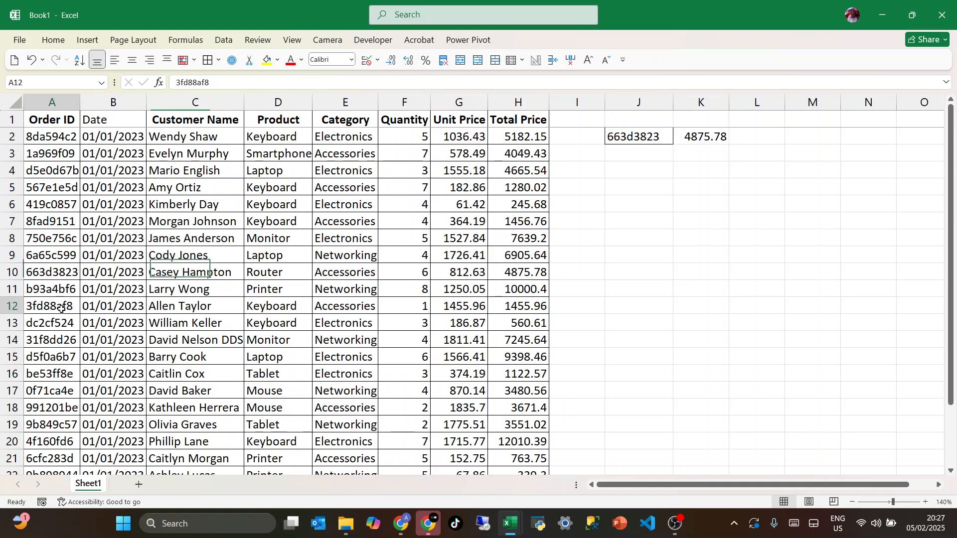
key("ctrl+c")
left_click(621, 142)
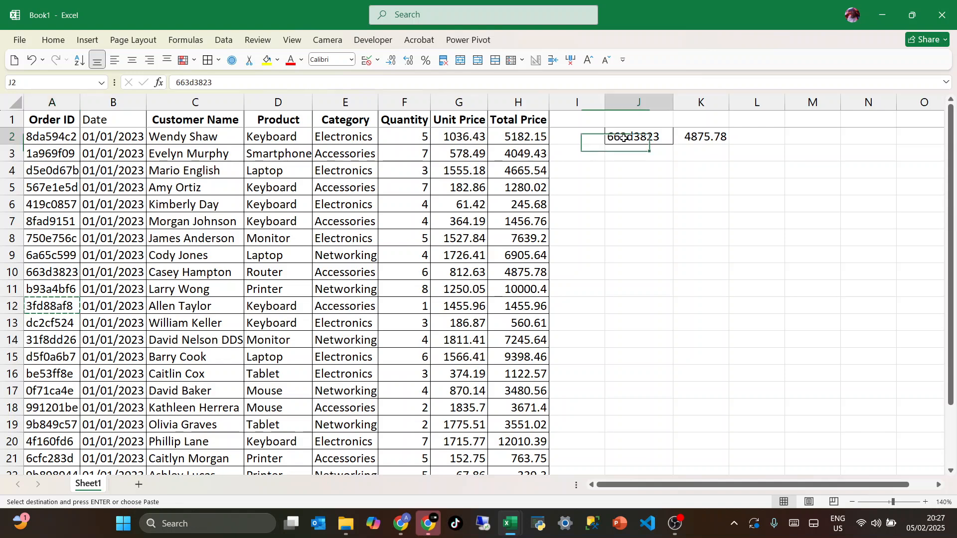
key("Return")
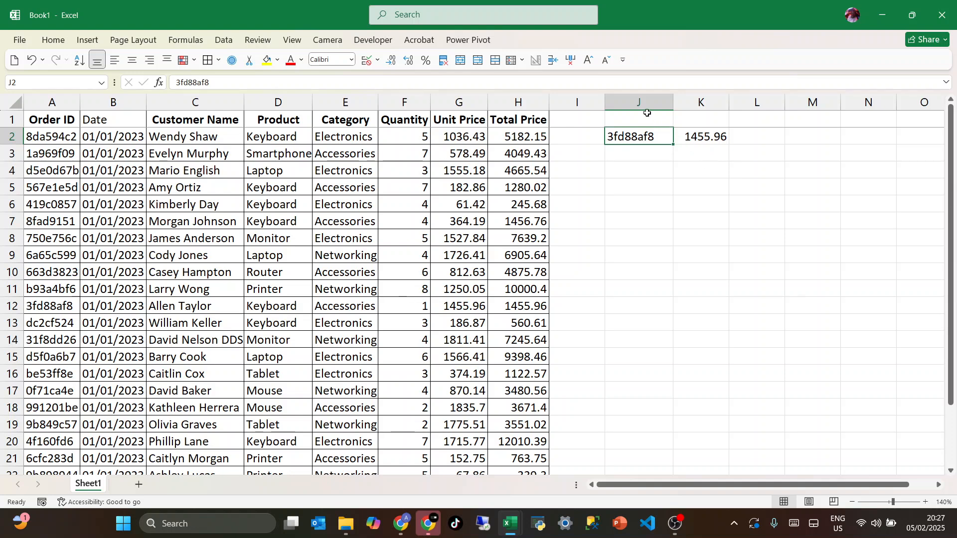
Delete the lookup columns J and K and widen the Category column
left_click_drag(638, 103, 683, 103)
key("ctrl+minus")
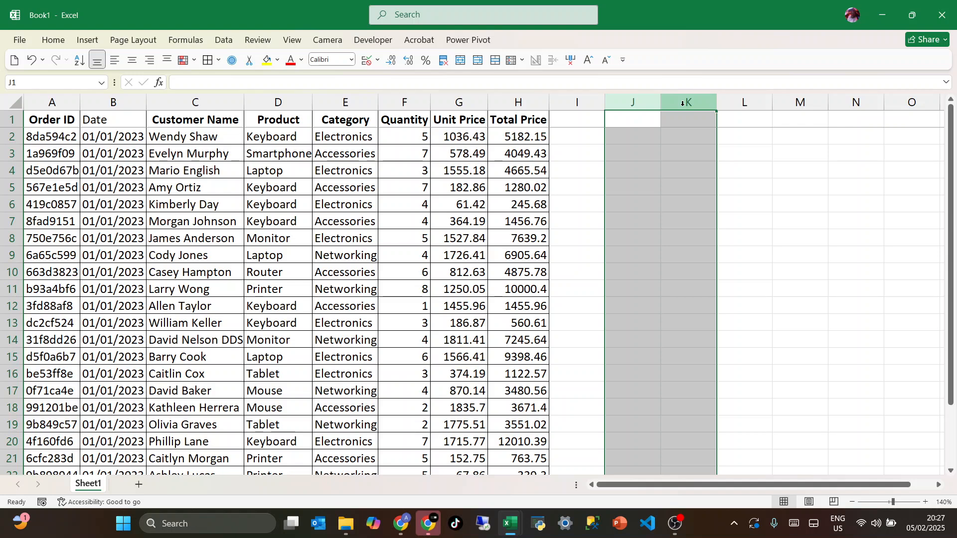
left_click(444, 201)
left_click(365, 260)
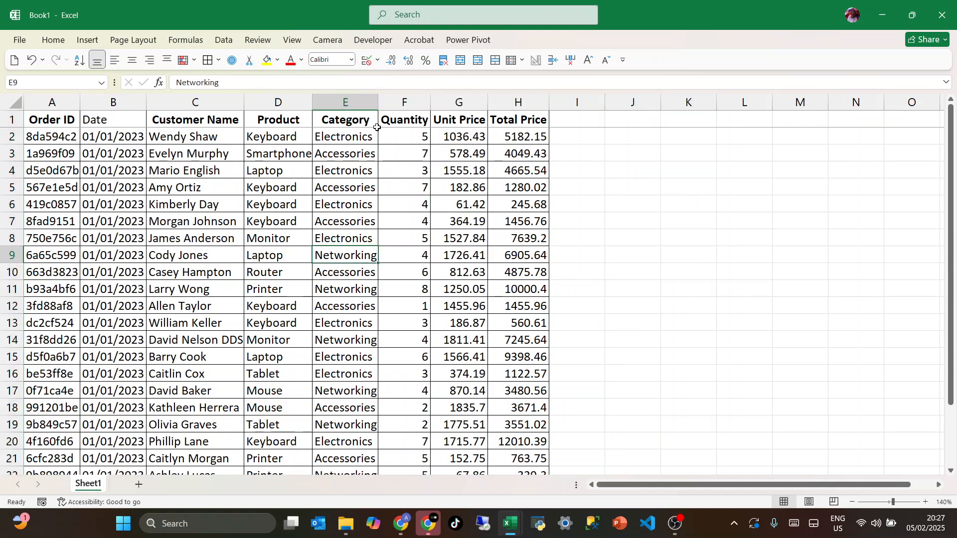
left_click_drag(378, 102, 397, 106)
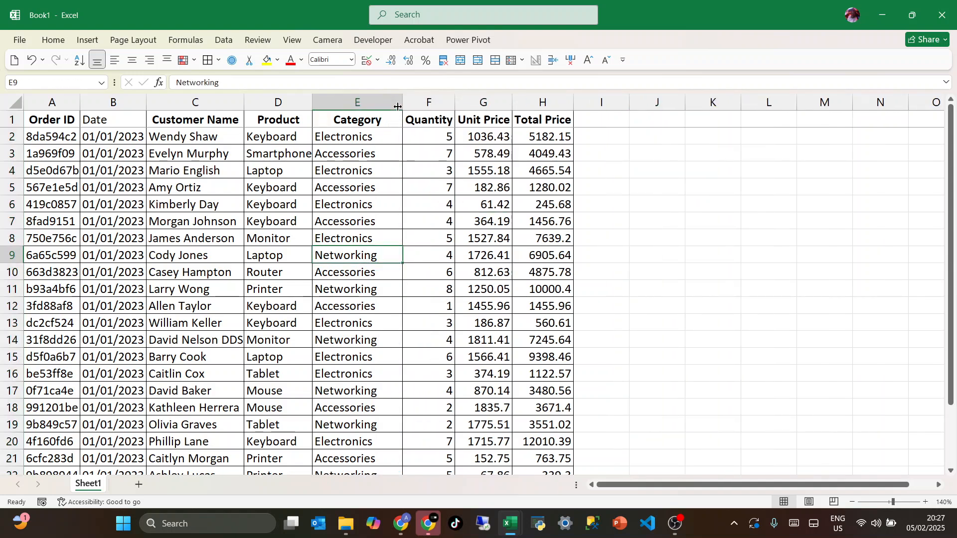
Create a PivotTable from the sales table range A1:H25 on a new worksheet
left_click(197, 292)
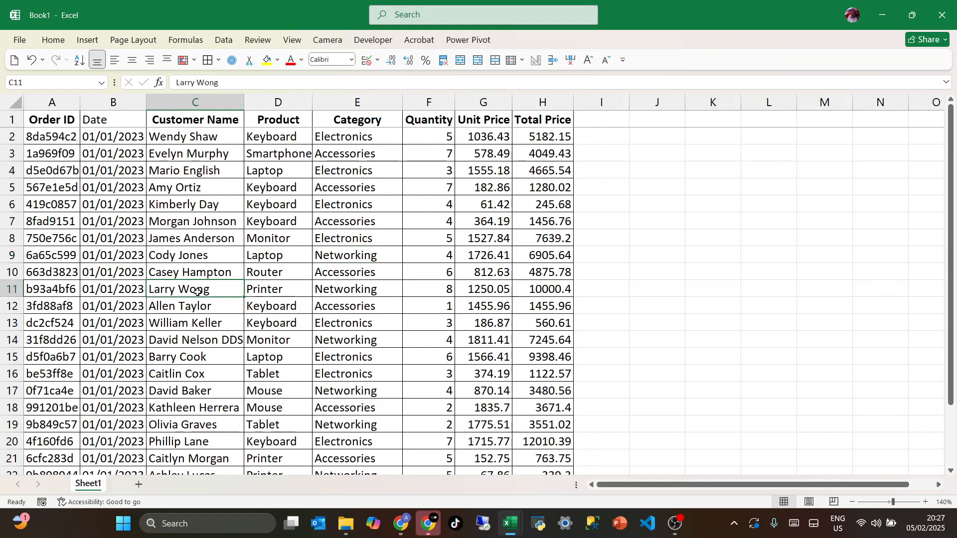
left_click(87, 40)
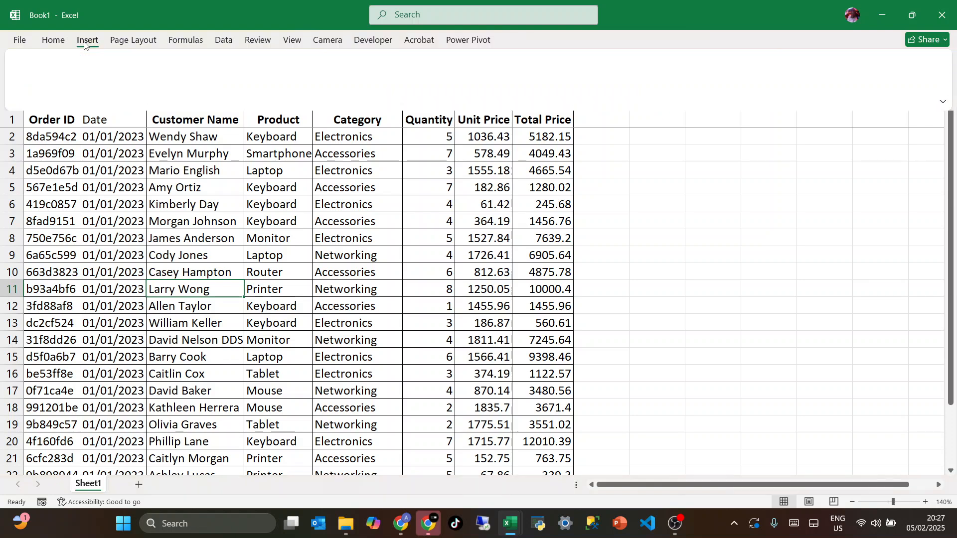
left_click(34, 65)
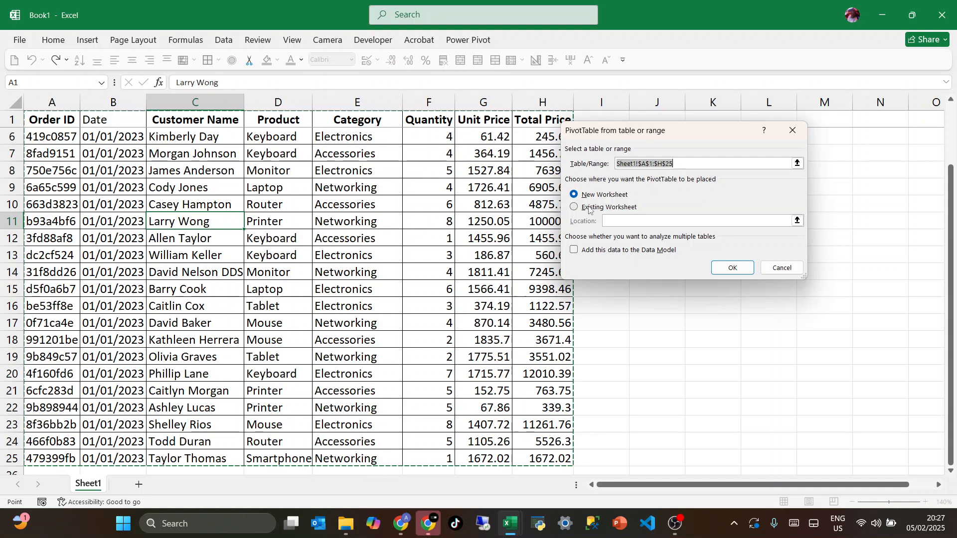
left_click(723, 266)
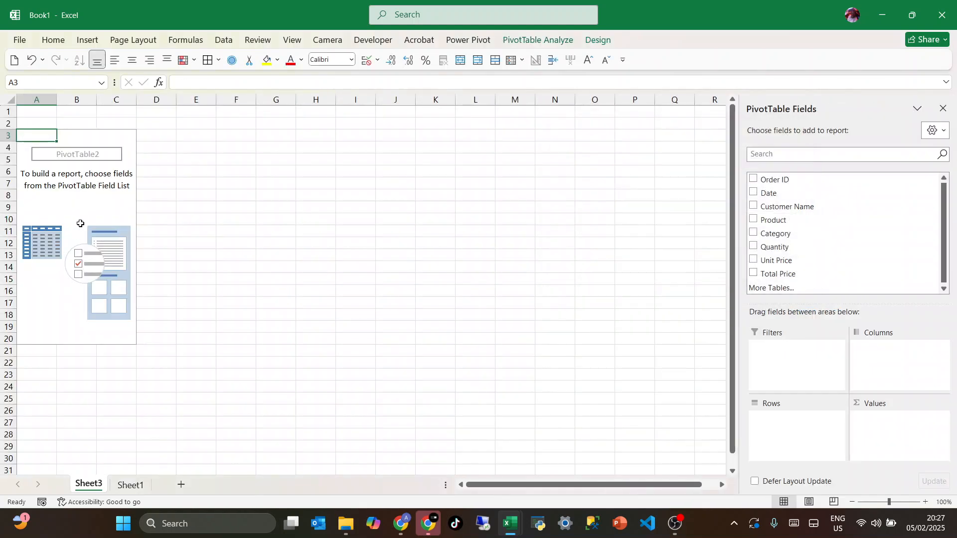
left_click(81, 223)
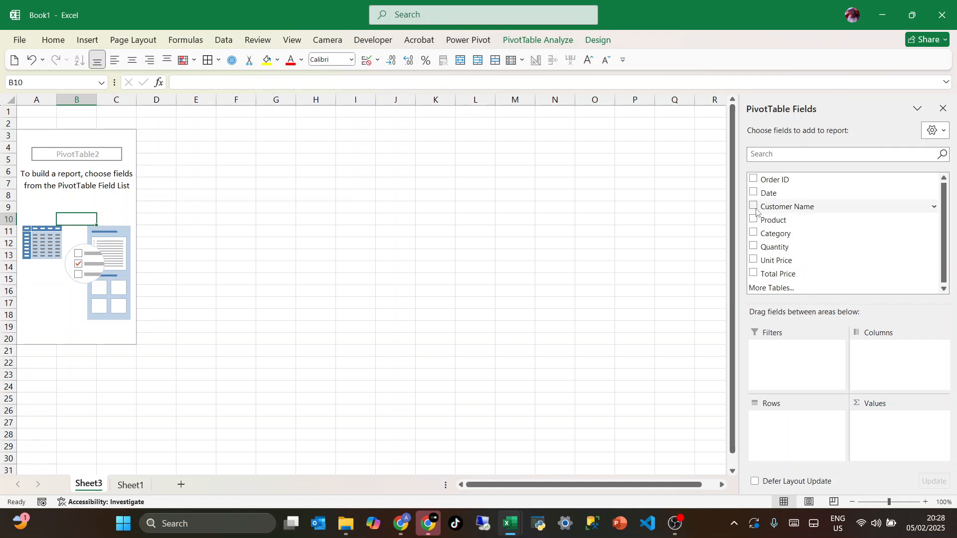
Add Customer Name to the PivotTable's rows and Quantity to its values as a sum
left_click_drag(755, 208, 778, 428)
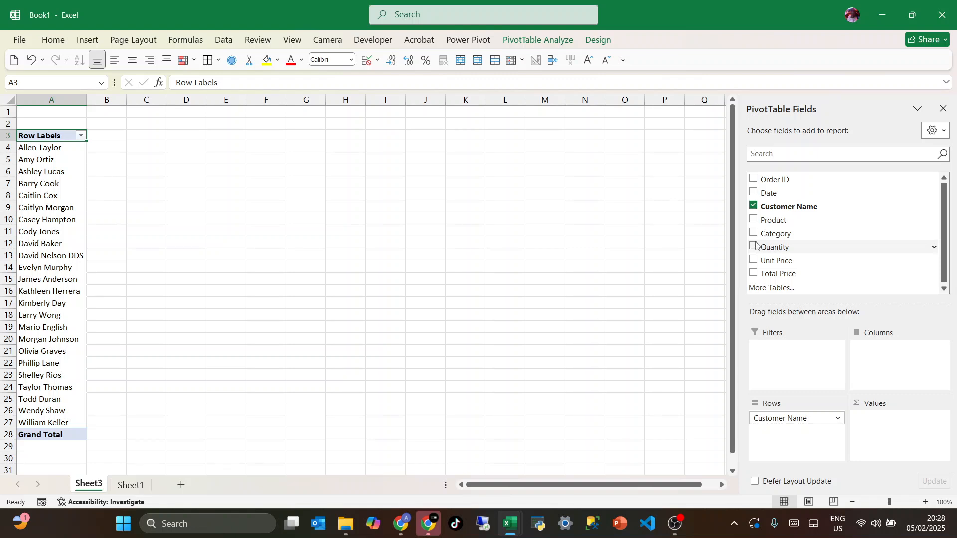
left_click_drag(757, 245, 885, 426)
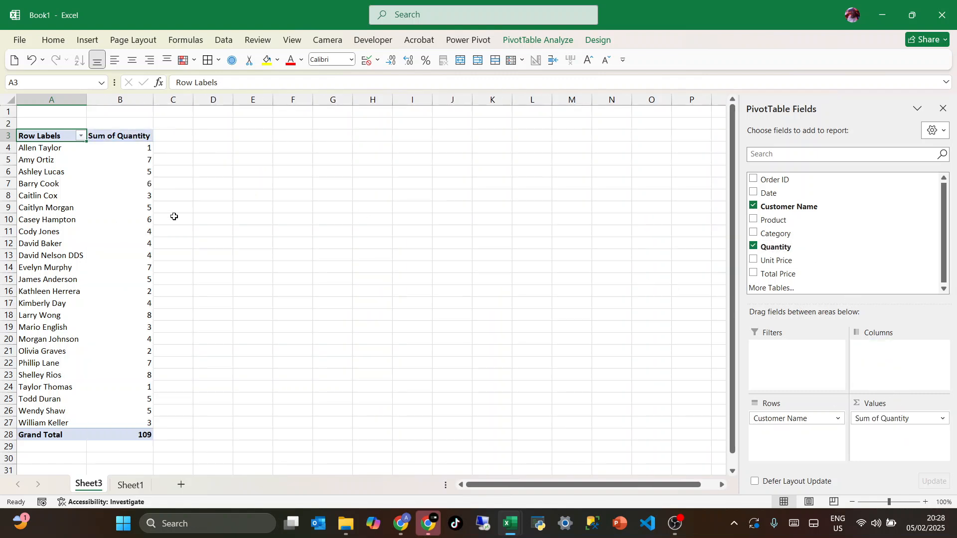
left_click(88, 174)
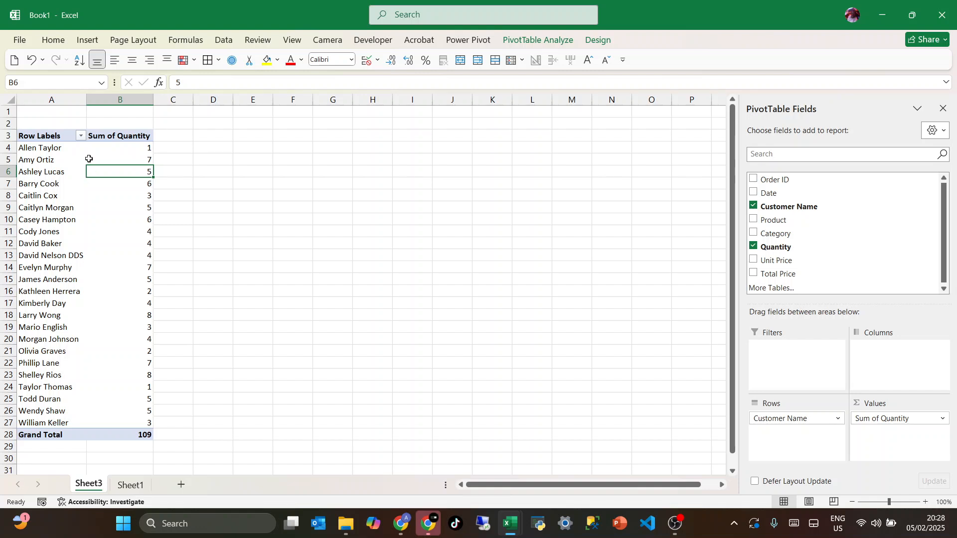
left_click(113, 149)
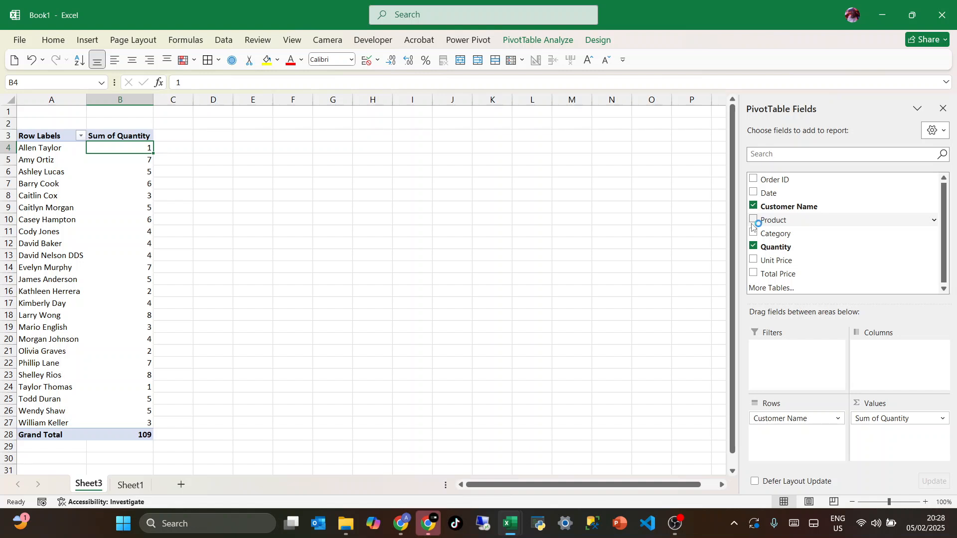
Add Product to the PivotTable's values as a count beside the quantity sum
left_click_drag(755, 222, 877, 436)
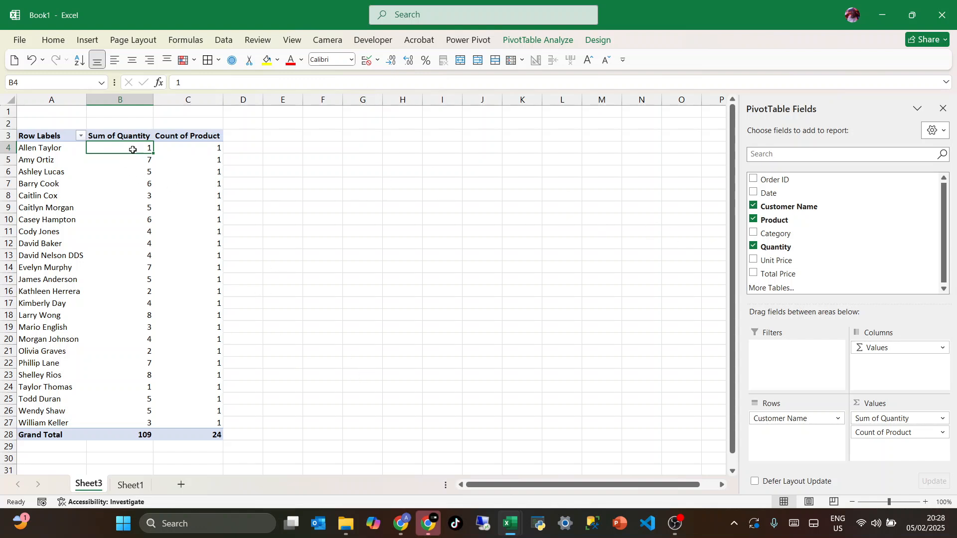
left_click_drag(133, 150, 132, 329)
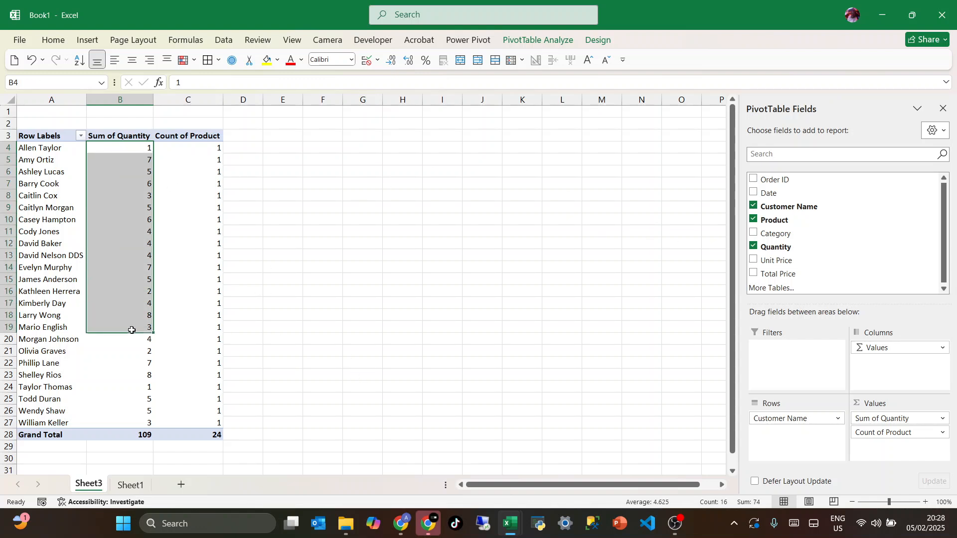
left_click(199, 148)
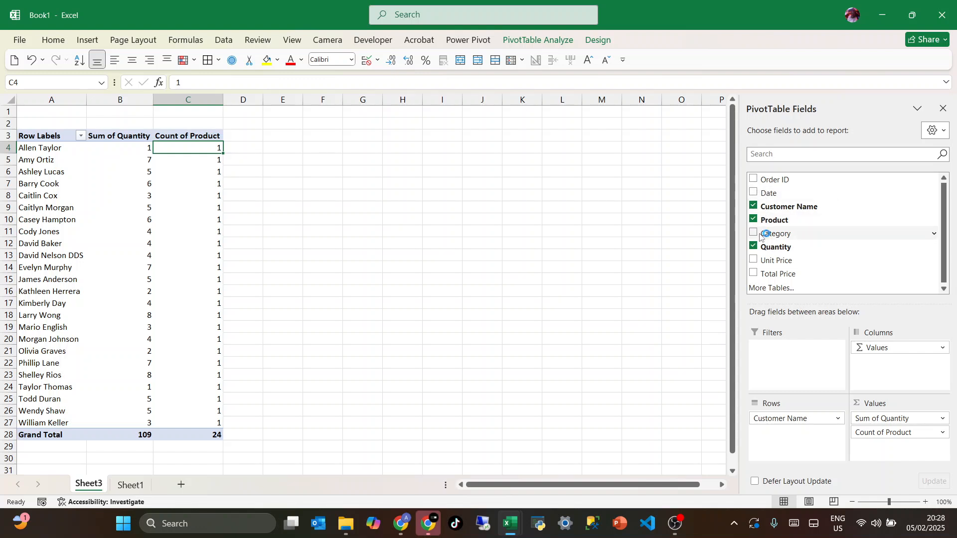
Add Category as the PivotTable's report filter and filter the report to Electronics
left_click_drag(766, 234, 775, 372)
left_click(148, 112)
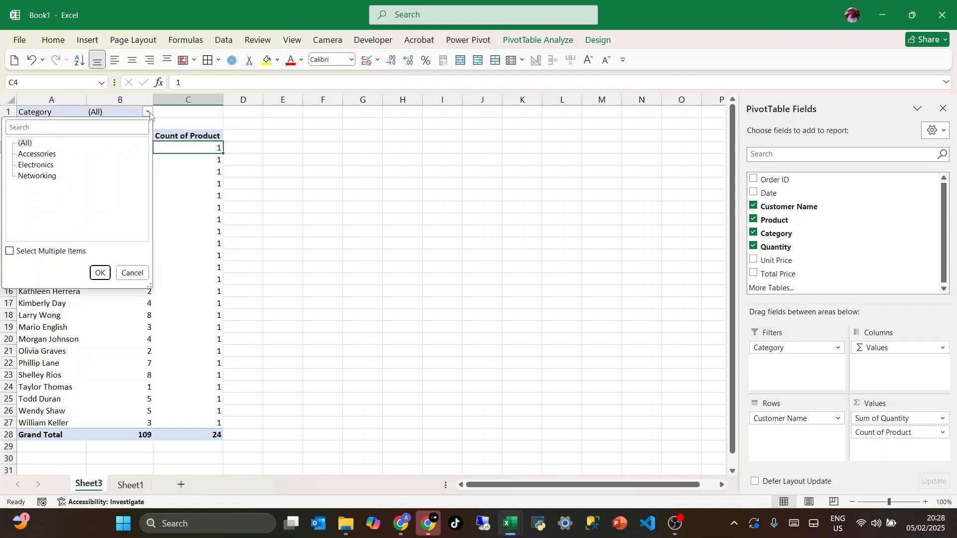
left_click(23, 167)
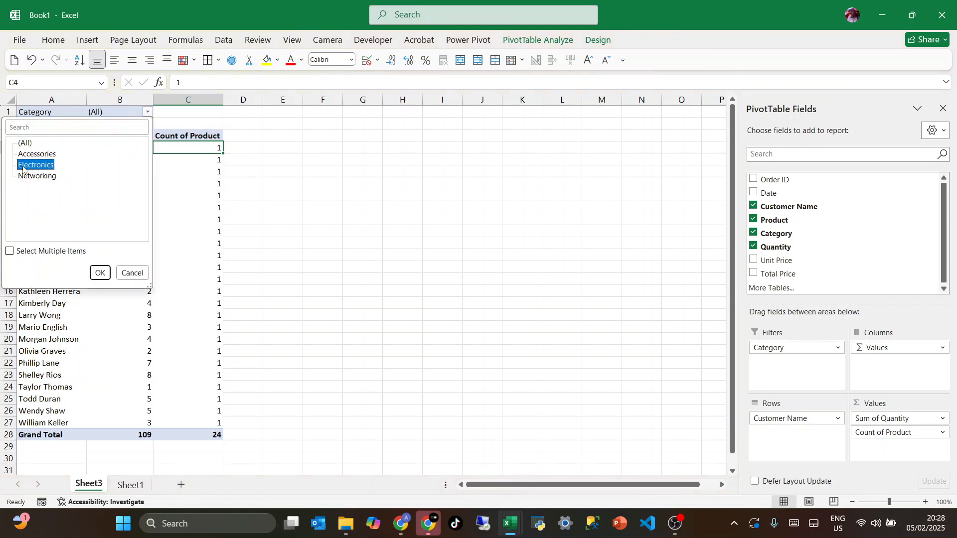
left_click(100, 273)
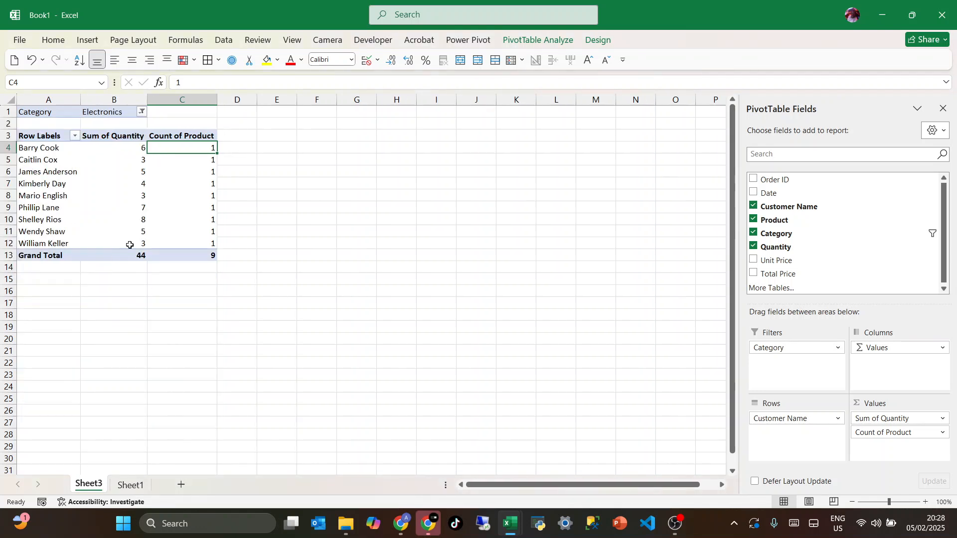
left_click(122, 195)
Switch the PivotTable's Category filter to Networking and after that to Accessories
left_click(142, 111)
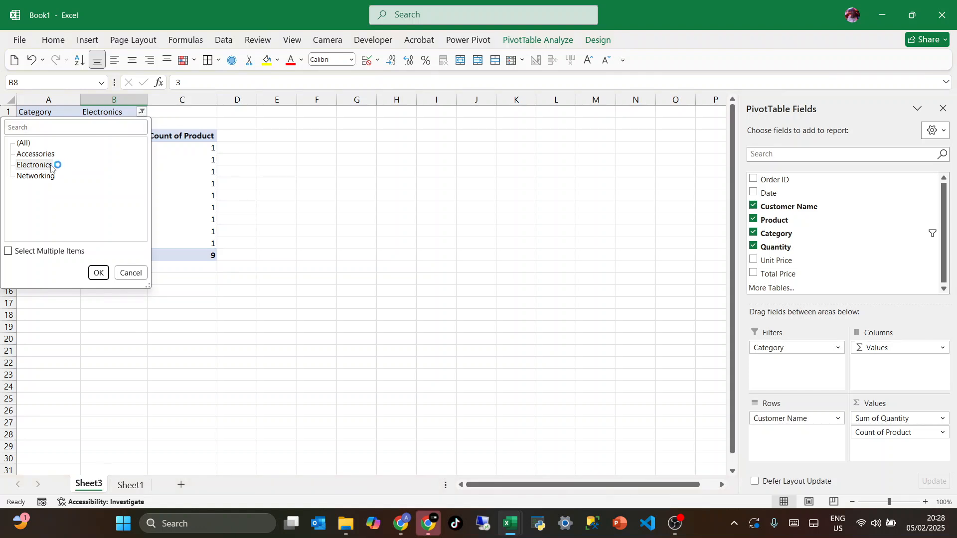
left_click(34, 177)
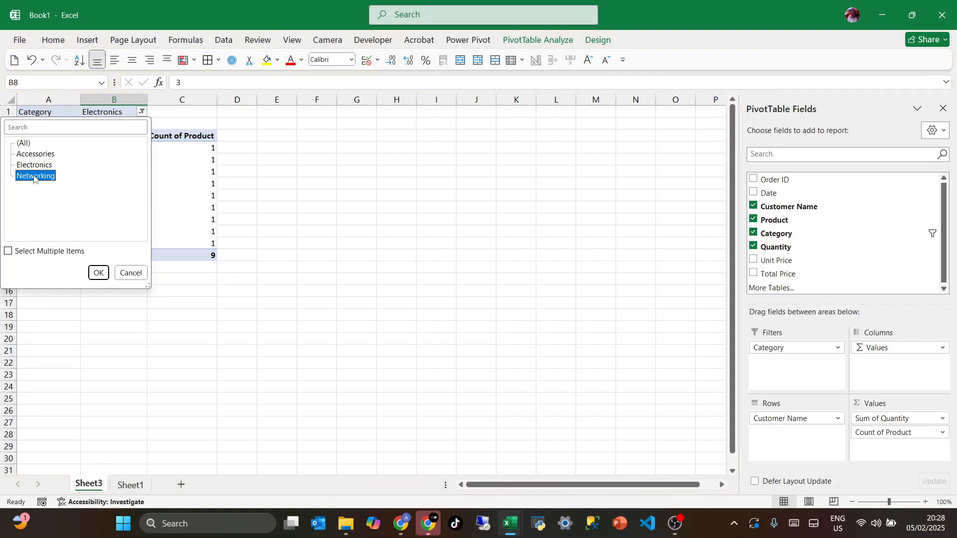
left_click(98, 272)
left_click(148, 112)
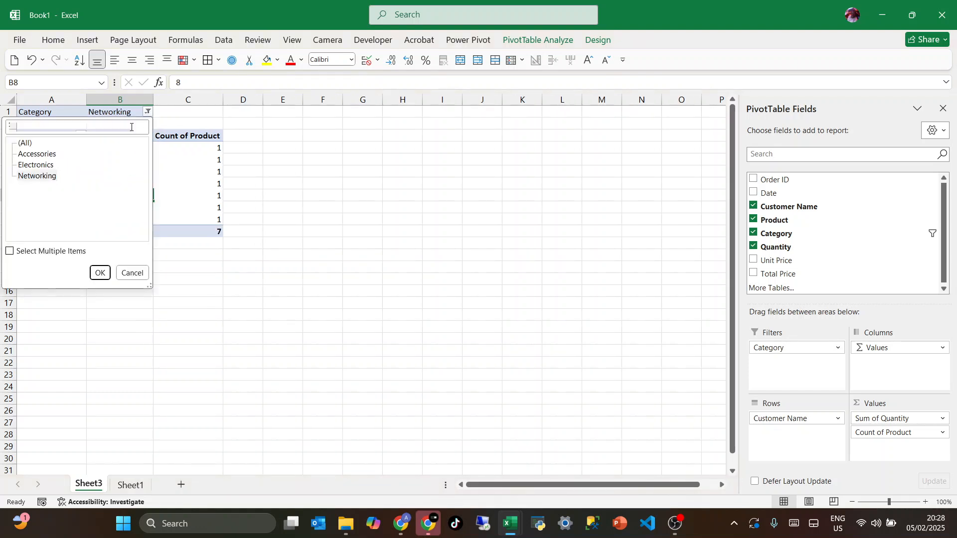
left_click(54, 155)
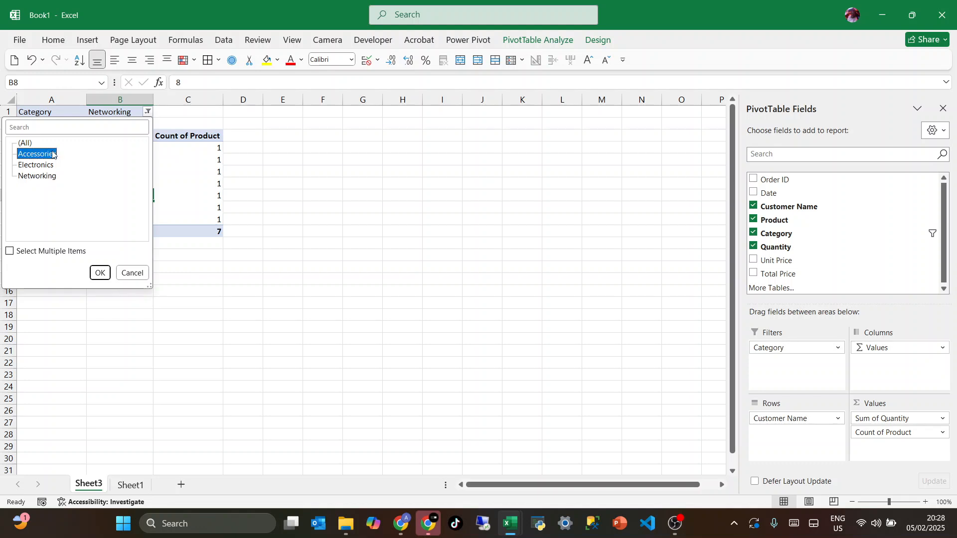
left_click(100, 273)
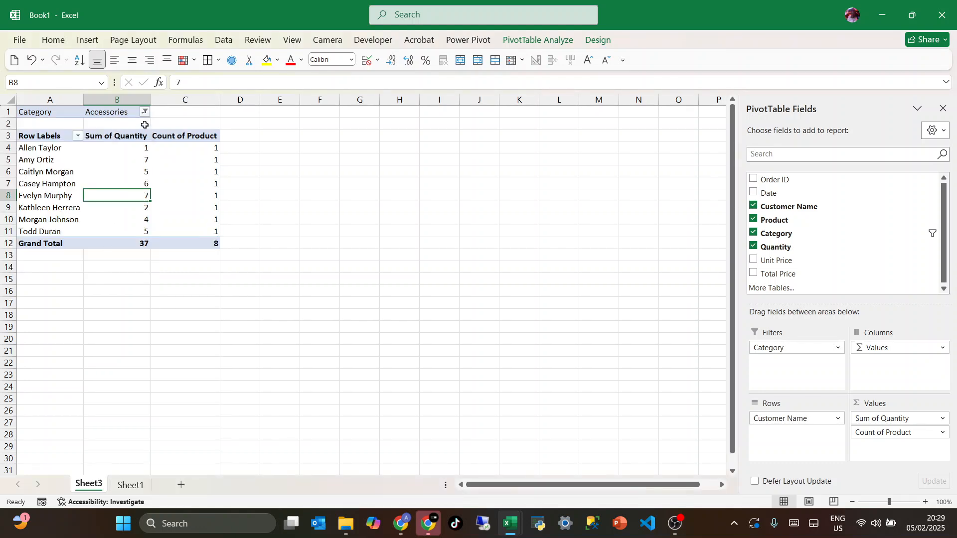
Allow multiple items in the PivotTable's Category filter and include Networking along with Accessories
left_click(145, 112)
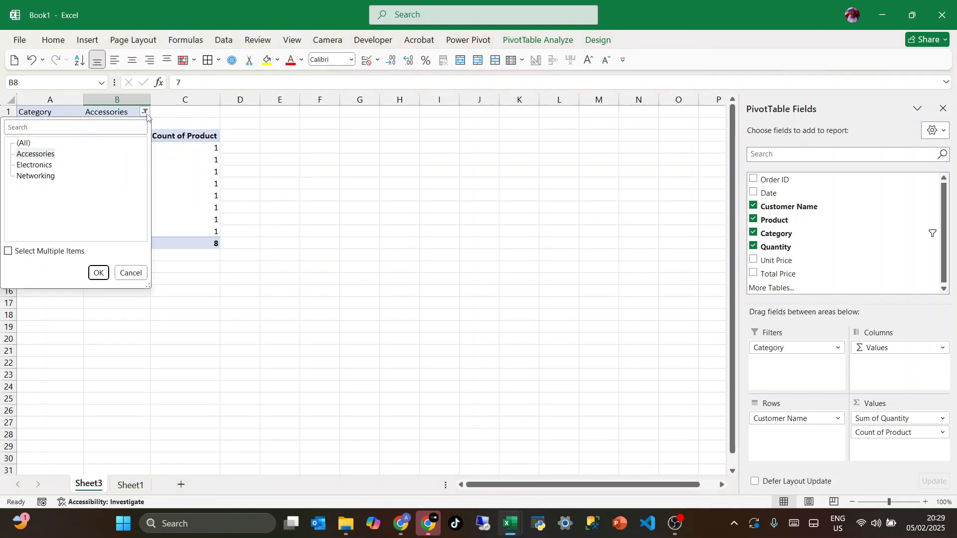
left_click(10, 251)
left_click(32, 177)
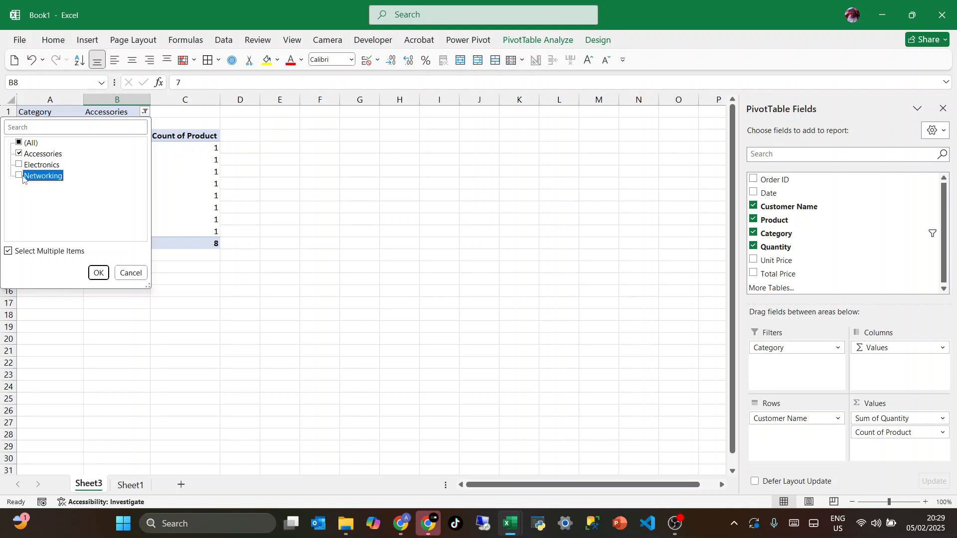
left_click(20, 176)
left_click(100, 272)
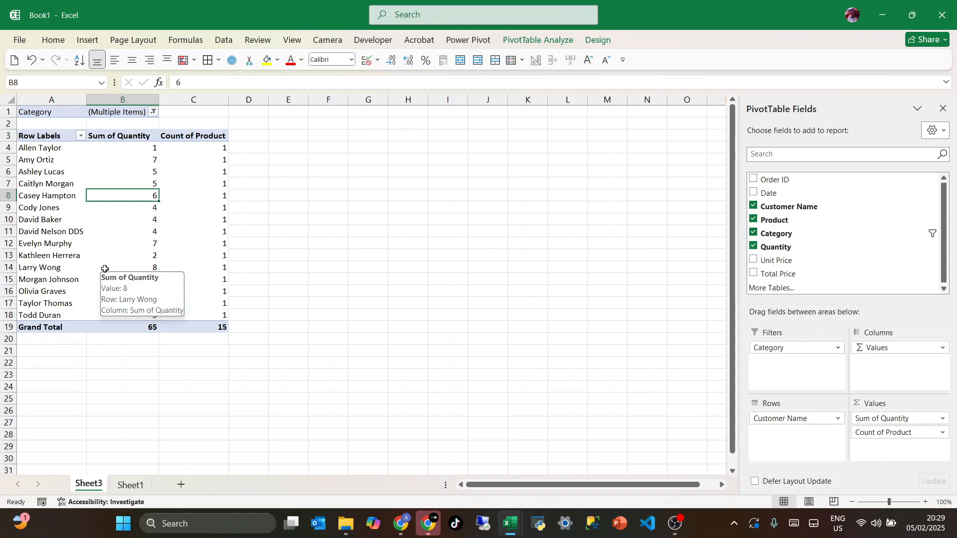
left_click(107, 243)
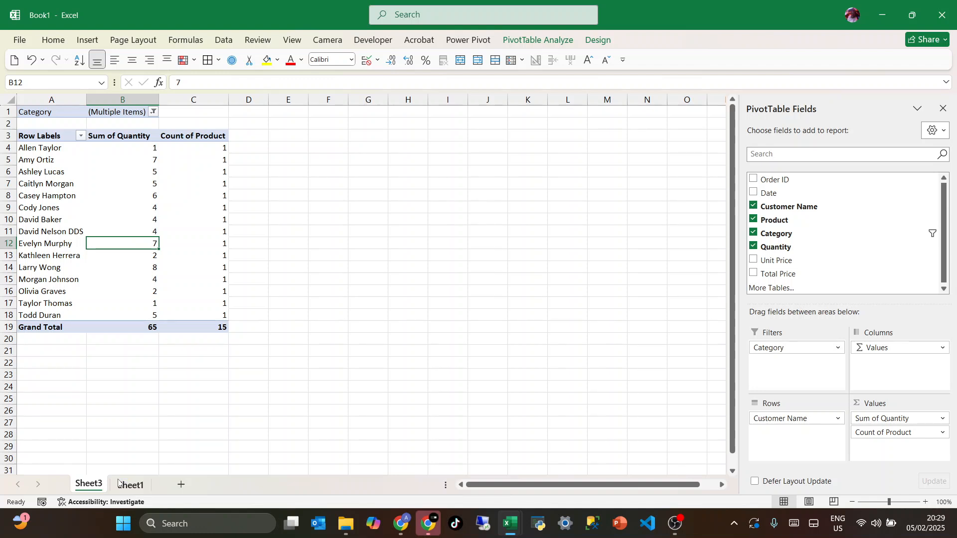
Go to Sheet1 and select all Category values in E2:E25
left_click(125, 484)
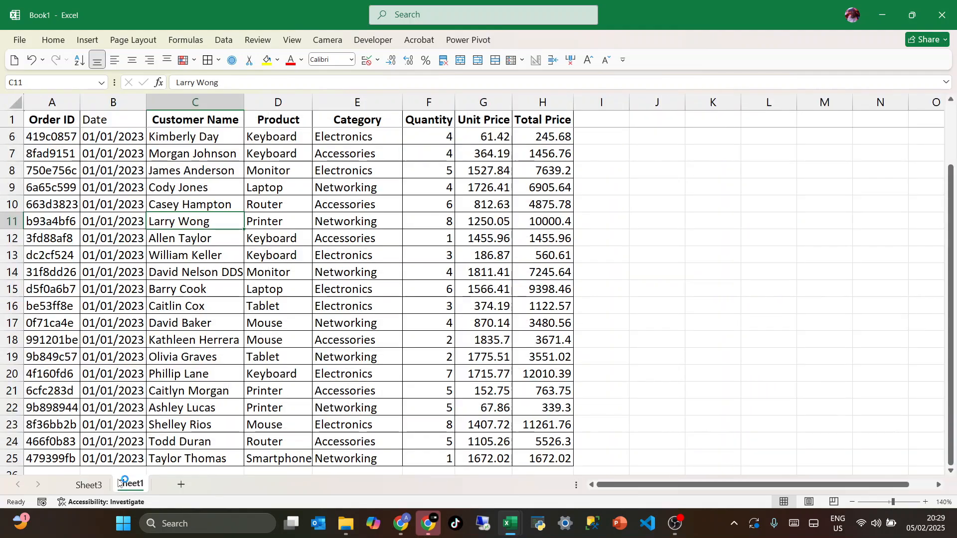
left_click(408, 277)
left_click(344, 190)
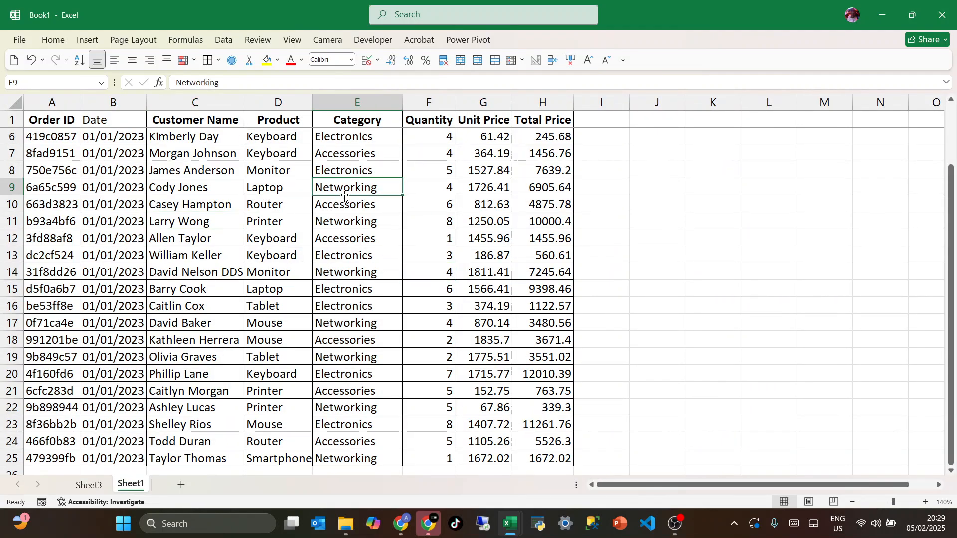
scroll(359, 167, "up", 2)
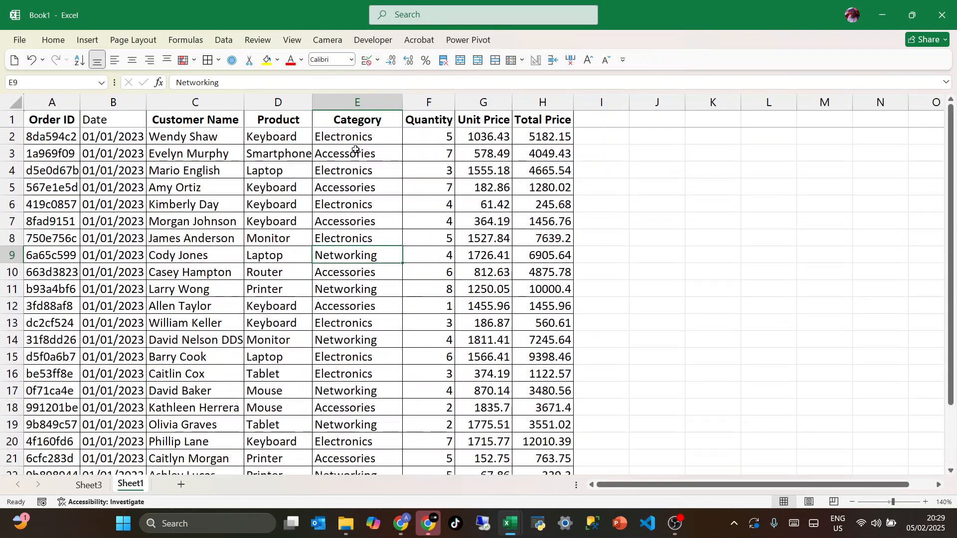
left_click(352, 146)
left_click(353, 136)
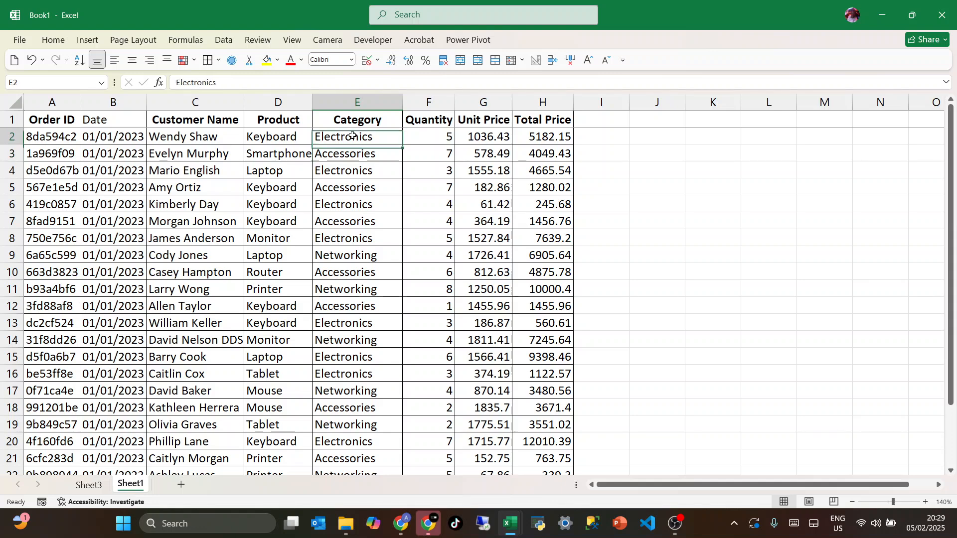
key("ctrl+shift+Down")
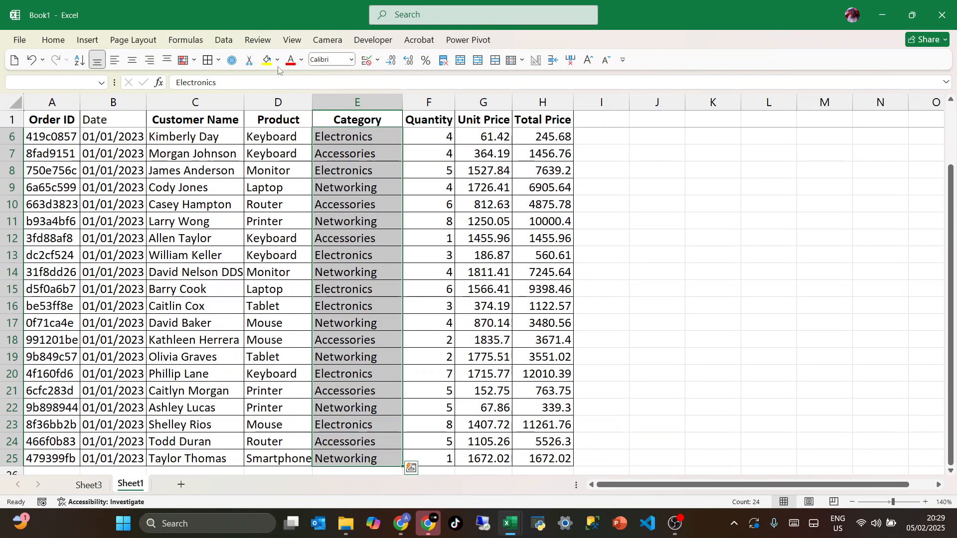
Start a new conditional formatting rule for the selected Category cells with the type "Format only cells that contain"
left_click(52, 40)
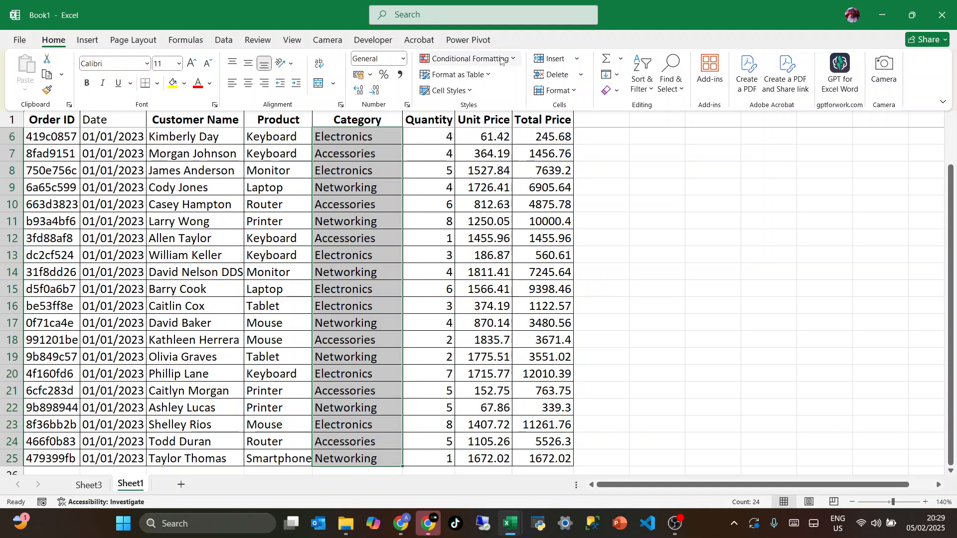
left_click(469, 58)
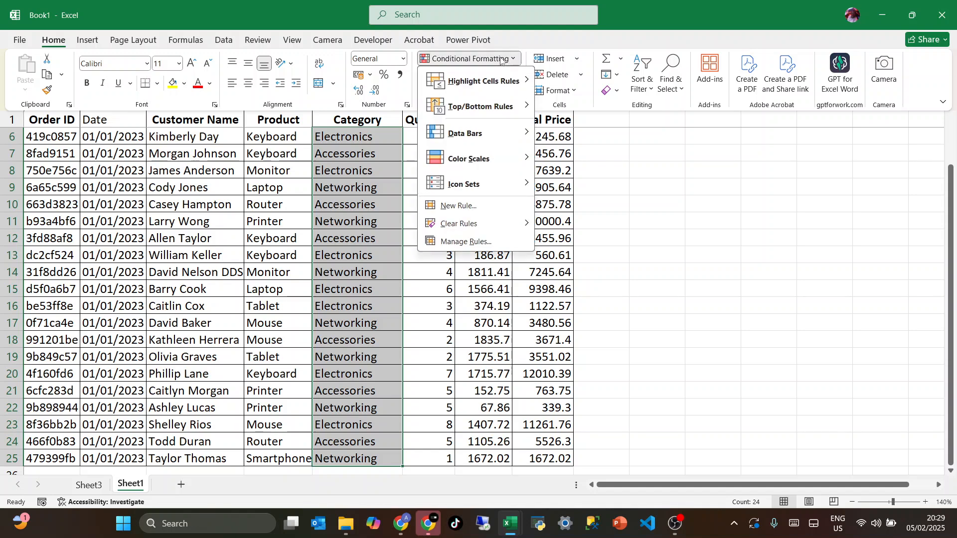
left_click(485, 206)
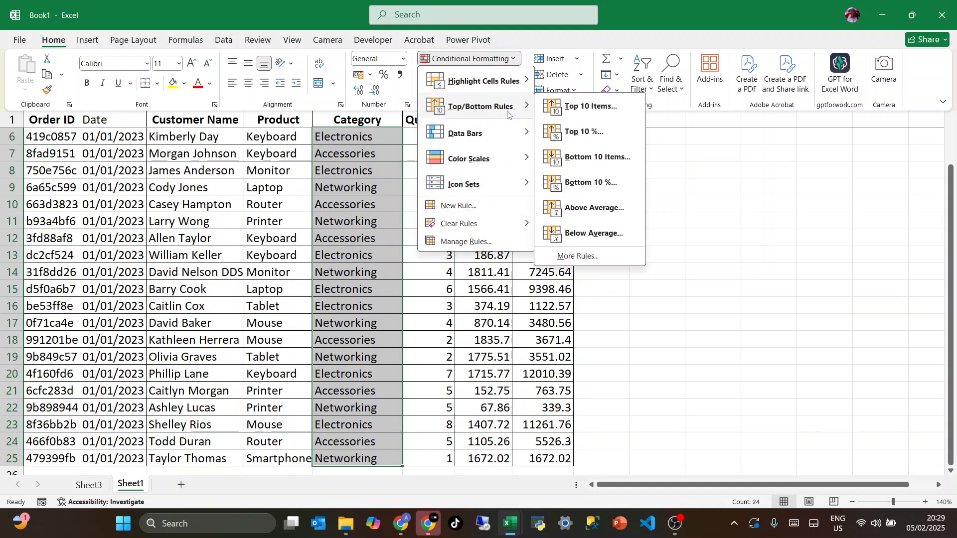
mouse_move(510, 143)
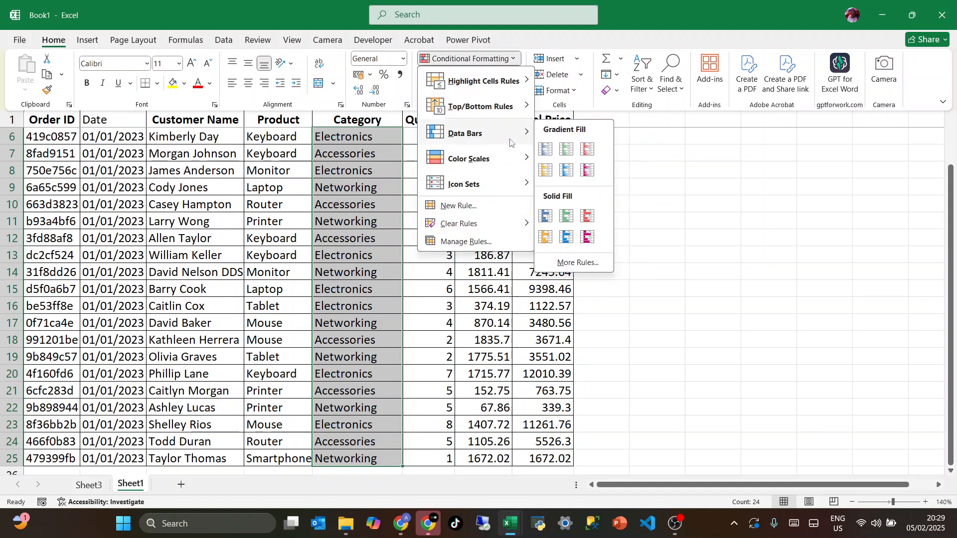
left_click(494, 207)
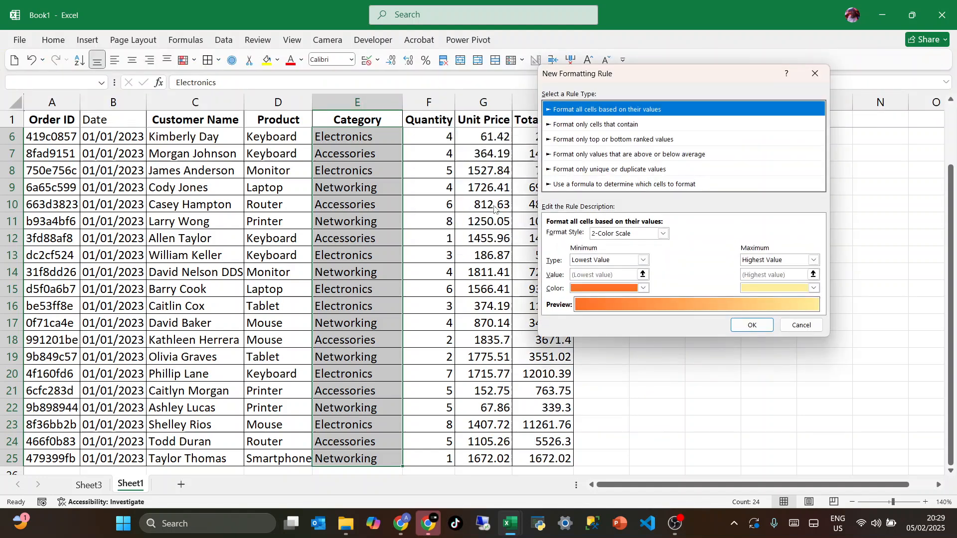
left_click(576, 125)
left_click(590, 169)
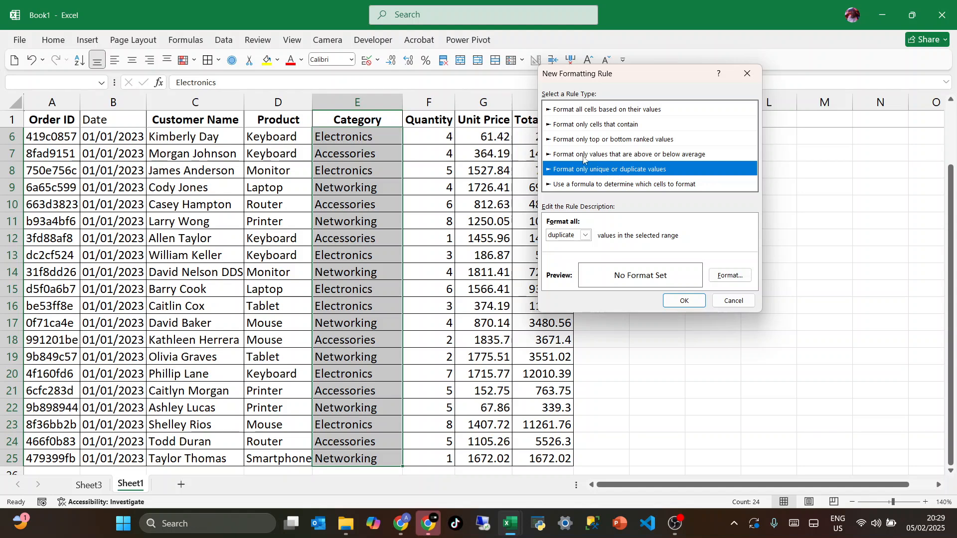
left_click(577, 155)
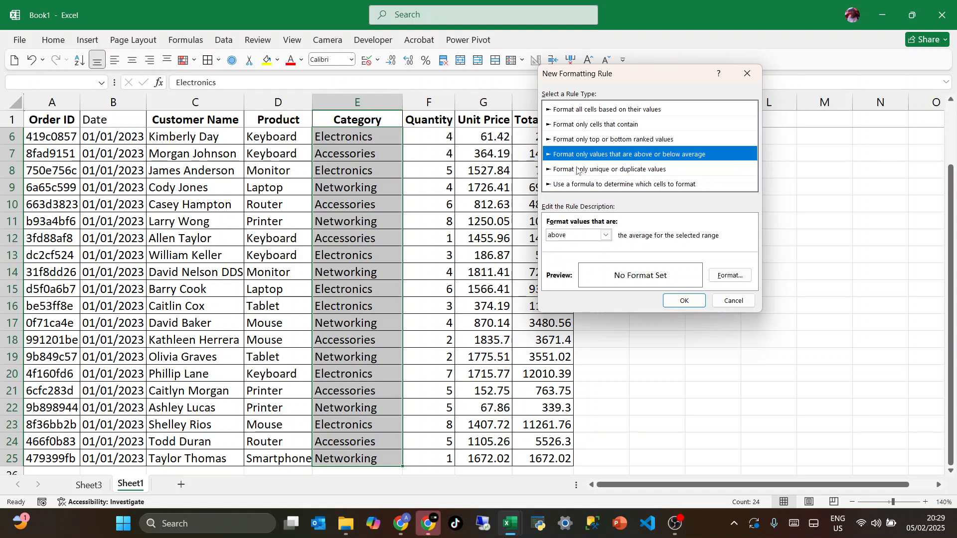
left_click(573, 125)
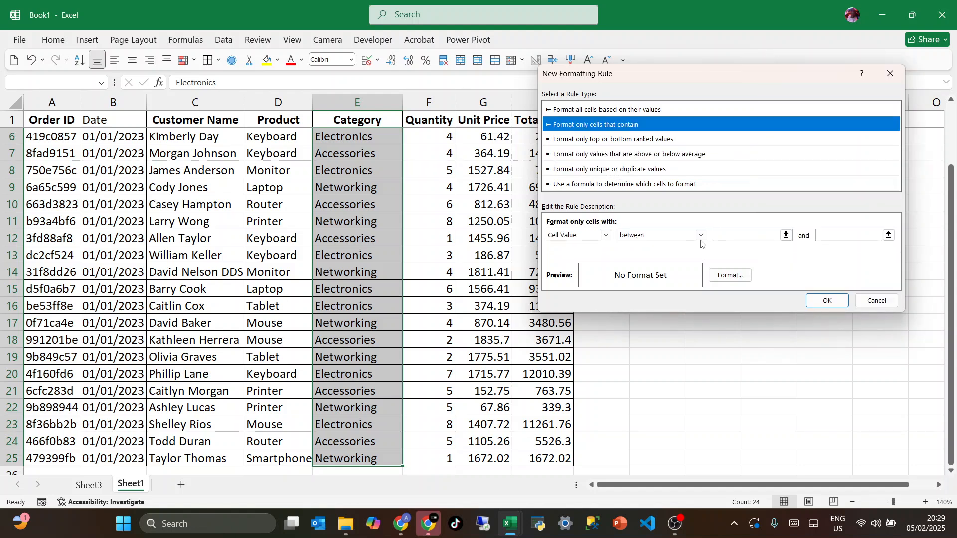
Define the rule's condition as Specific Text containing "Electronics"
left_click(607, 237)
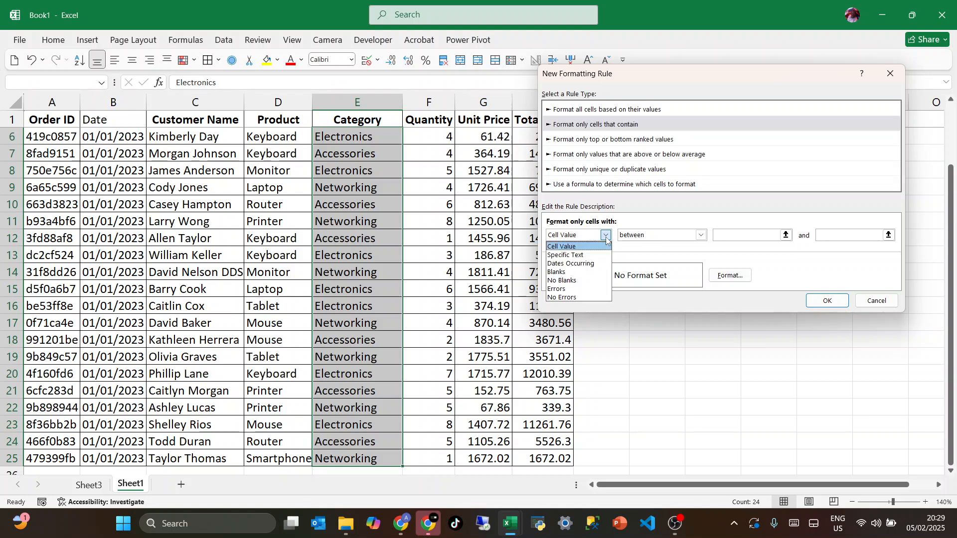
left_click(566, 255)
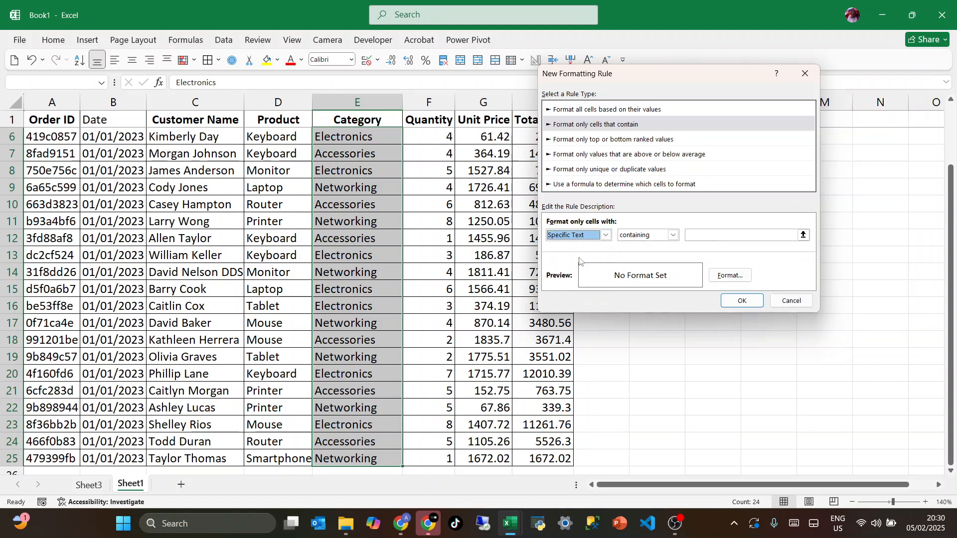
left_click(714, 237)
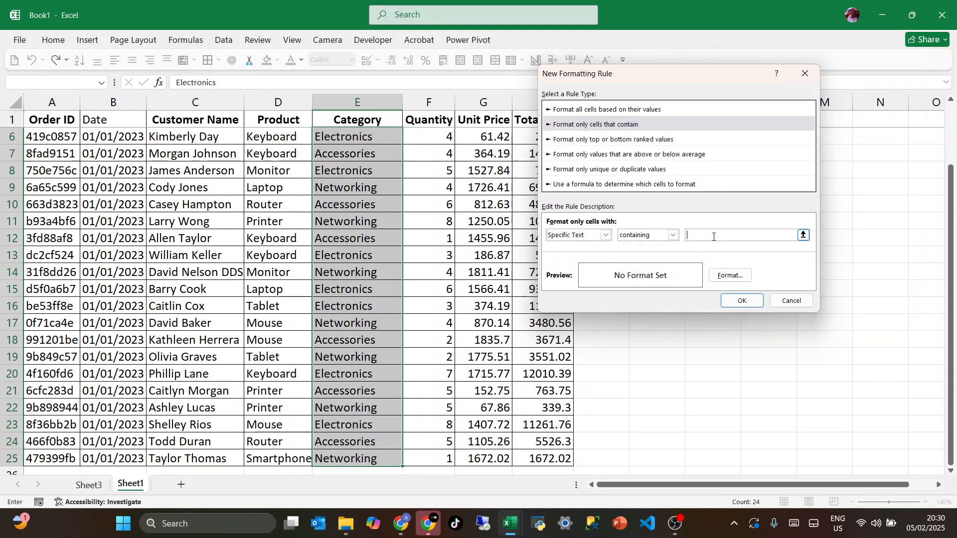
type("Electronics")
Give the Electronics rule a solid blue background fill and apply it to the Category cells
left_click(726, 277)
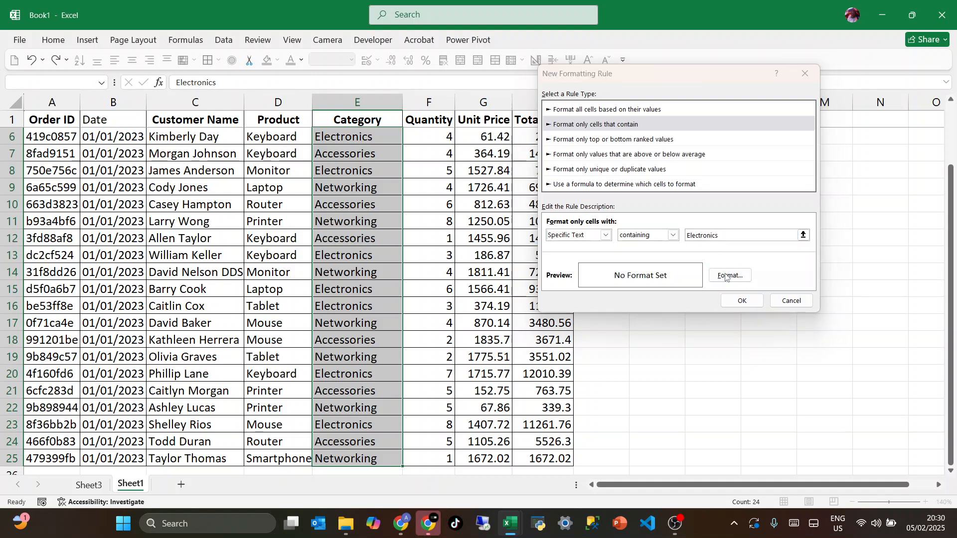
left_click(661, 46)
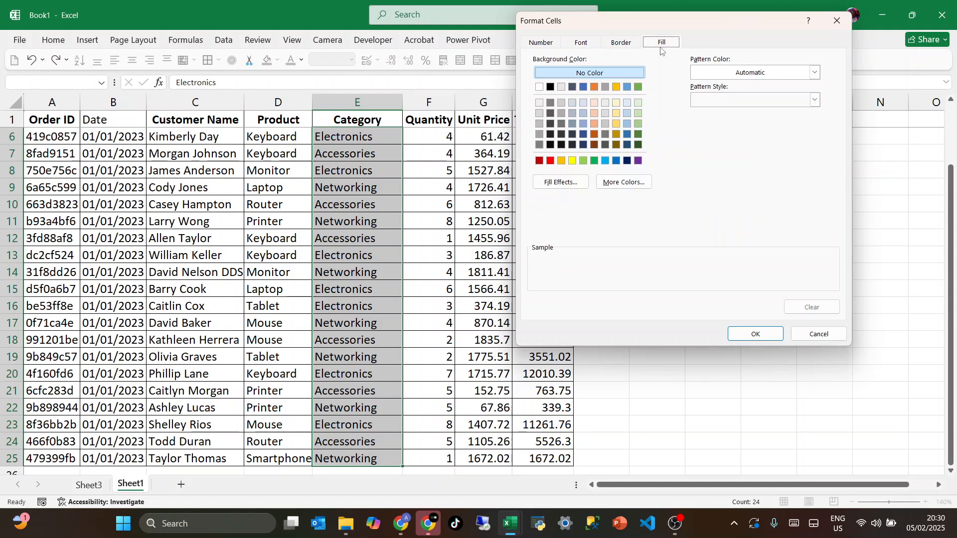
left_click(617, 160)
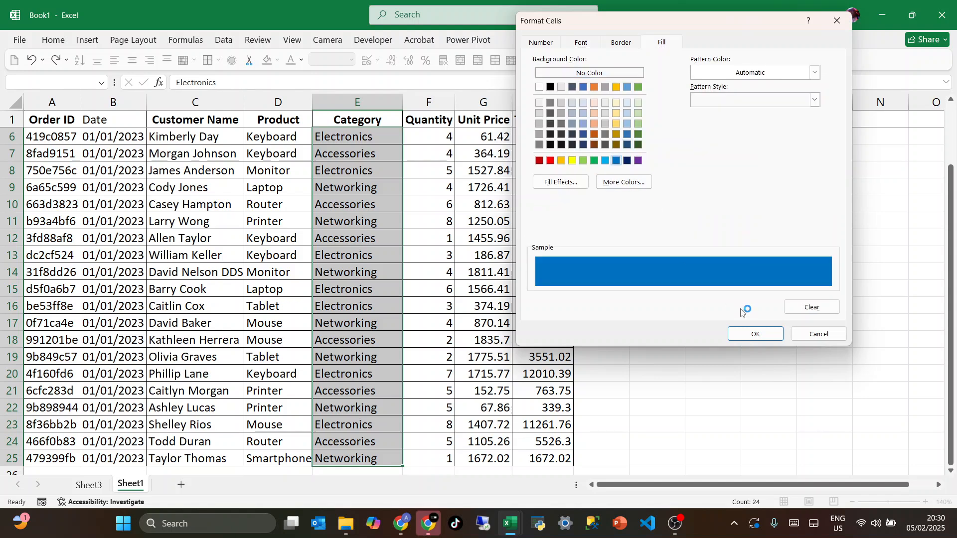
left_click(761, 334)
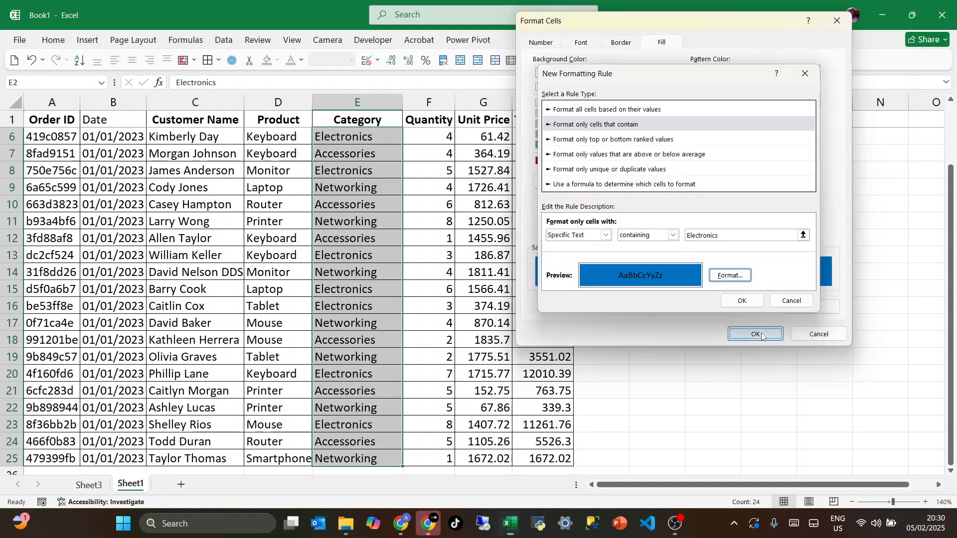
left_click(742, 302)
left_click(398, 310)
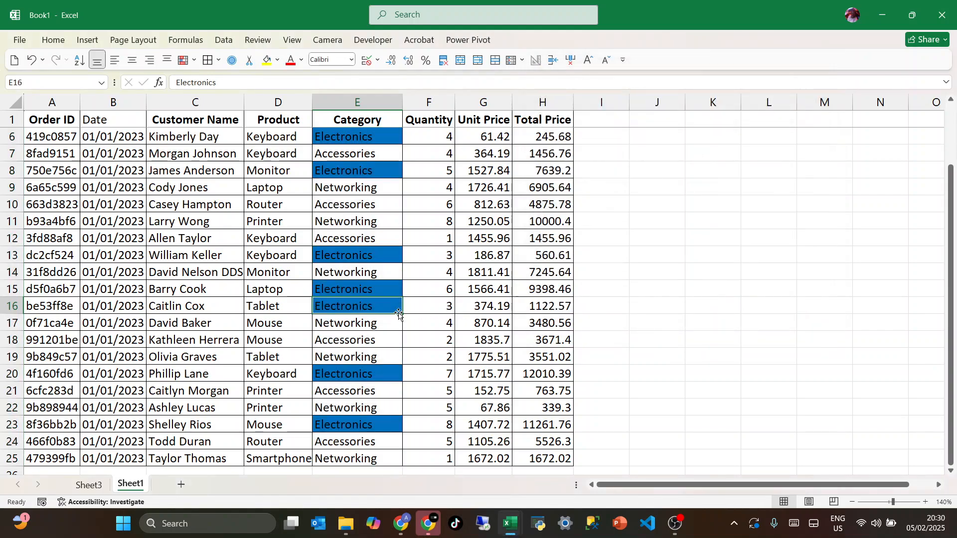
Select all Quantity values in F2:F25 of the sales table
scroll(394, 306, "up", 2)
key("Up")
key("Up")
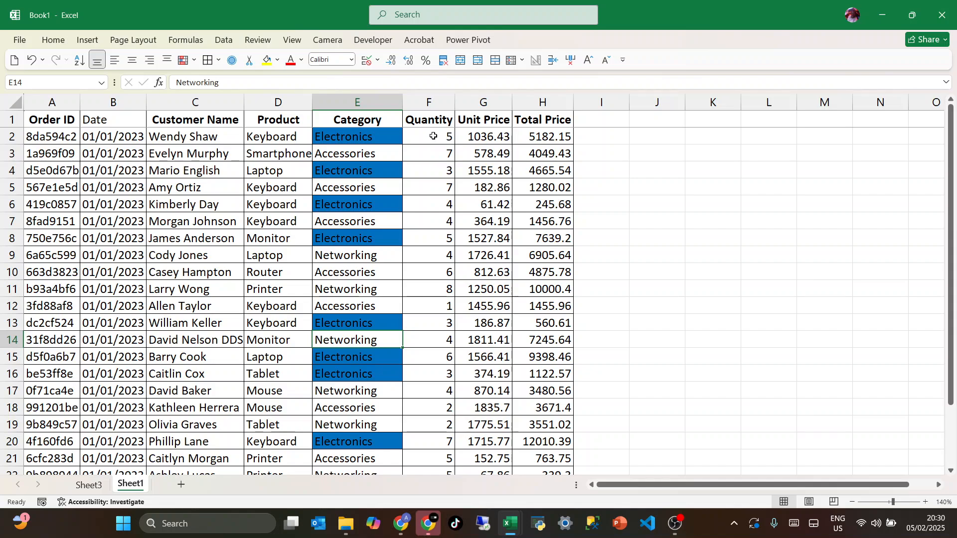
left_click_drag(433, 137, 446, 375)
scroll(252, 268, "up", 3)
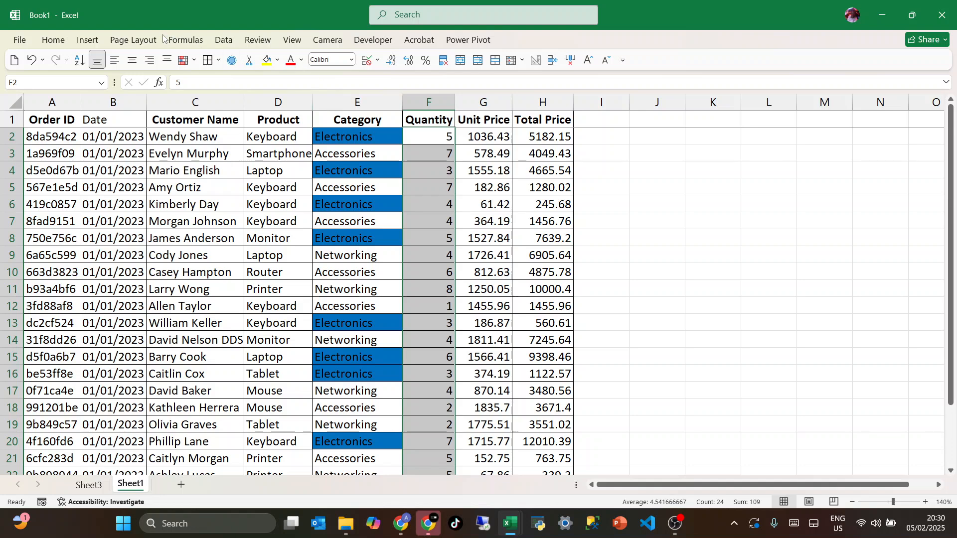
Apply the green-yellow-red color scale conditional formatting to the selected Quantity values
left_click(54, 42)
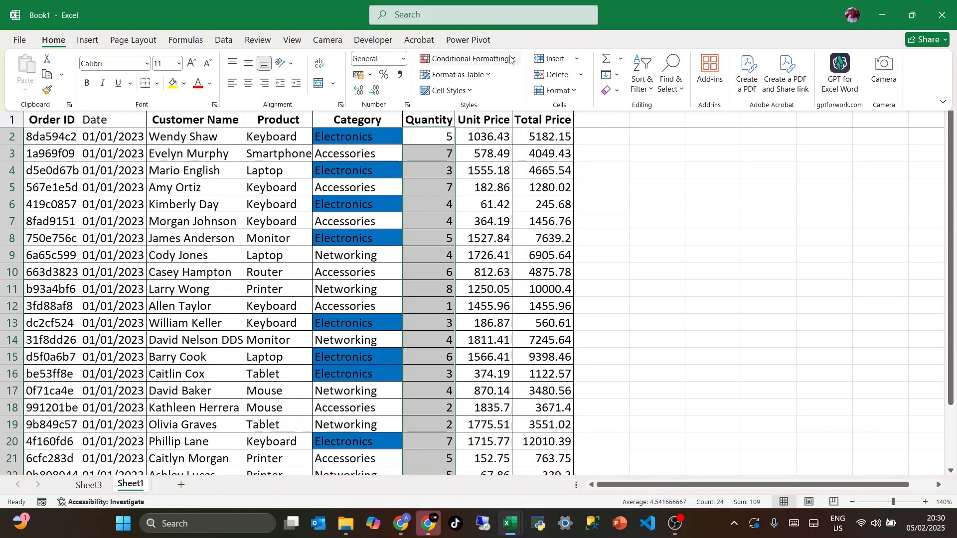
left_click(513, 59)
mouse_move(497, 108)
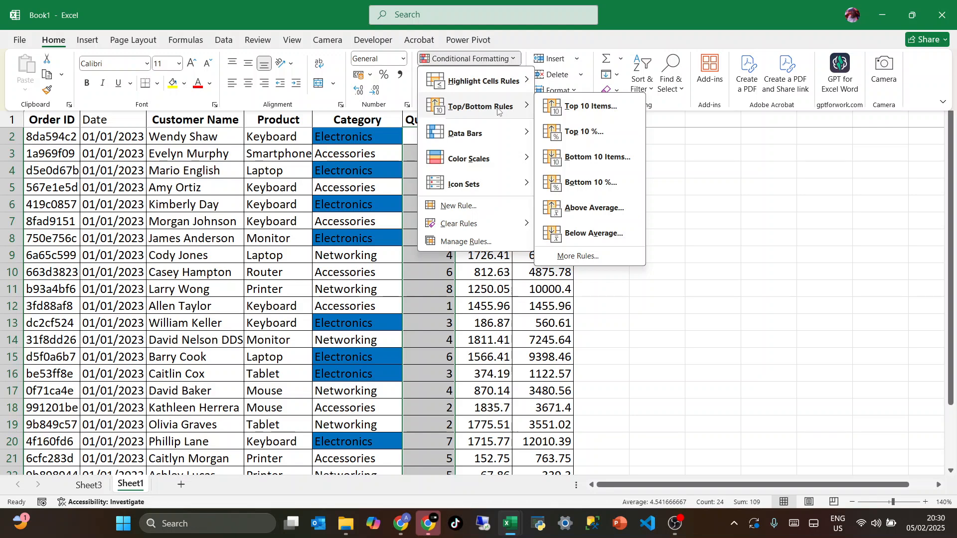
mouse_move(507, 81)
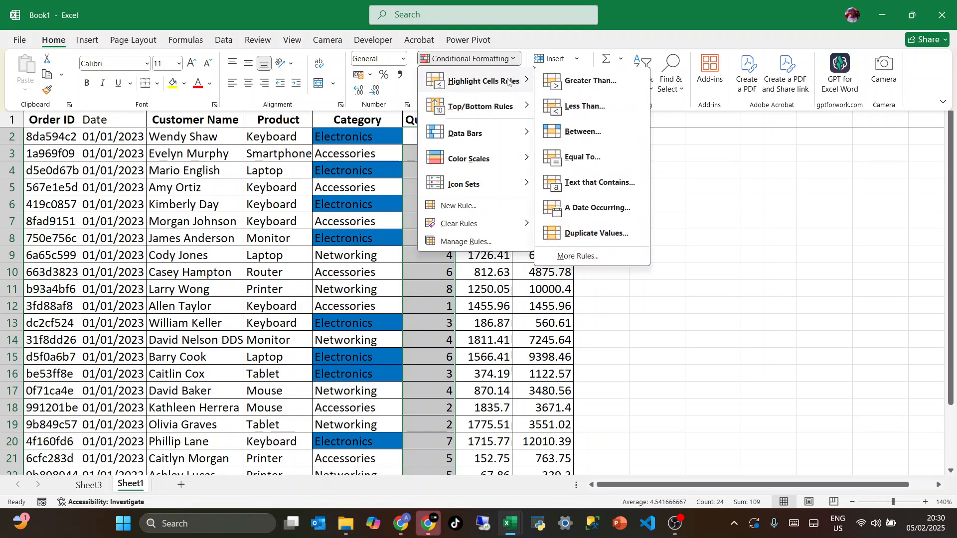
mouse_move(515, 157)
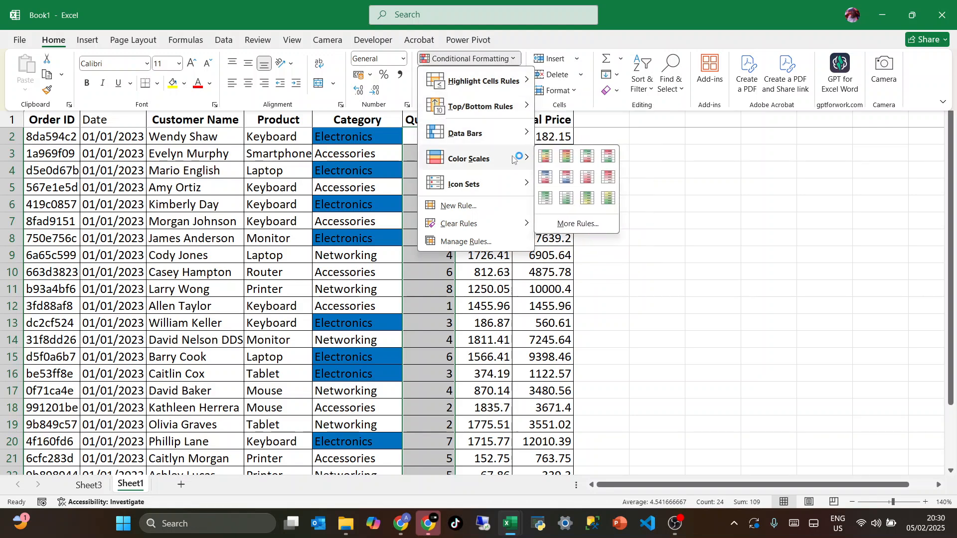
left_click(547, 157)
Examine how the color scale shades high and low values throughout the Quantity column
left_click(428, 286)
scroll(427, 284, "down", 2)
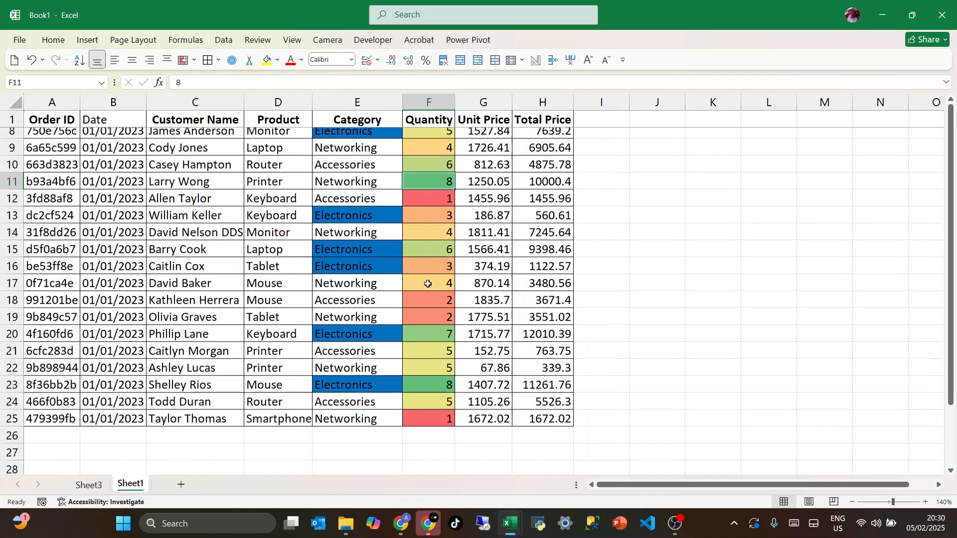
scroll(428, 284, "up", 2)
scroll(428, 283, "down", 2)
scroll(428, 284, "up", 2)
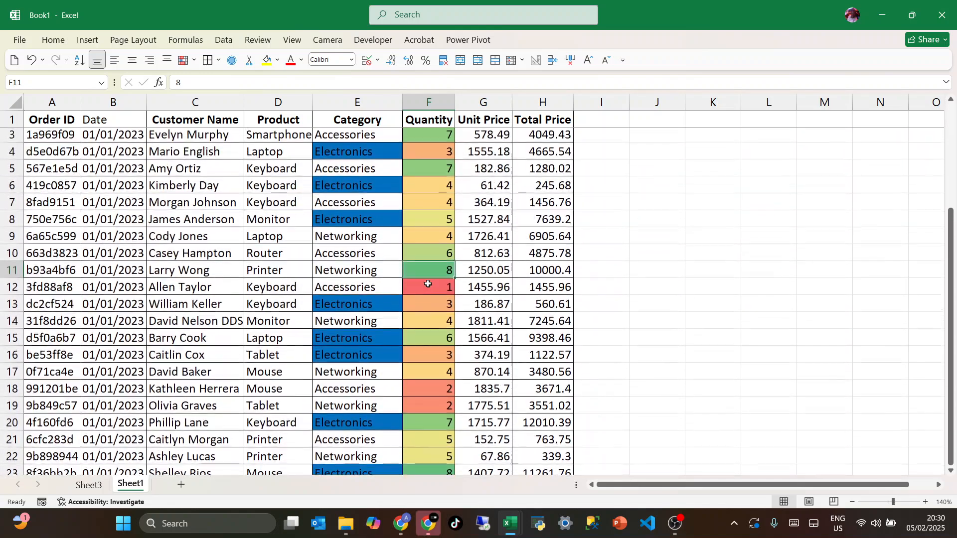
scroll(429, 269, "up", 2)
left_click(435, 185)
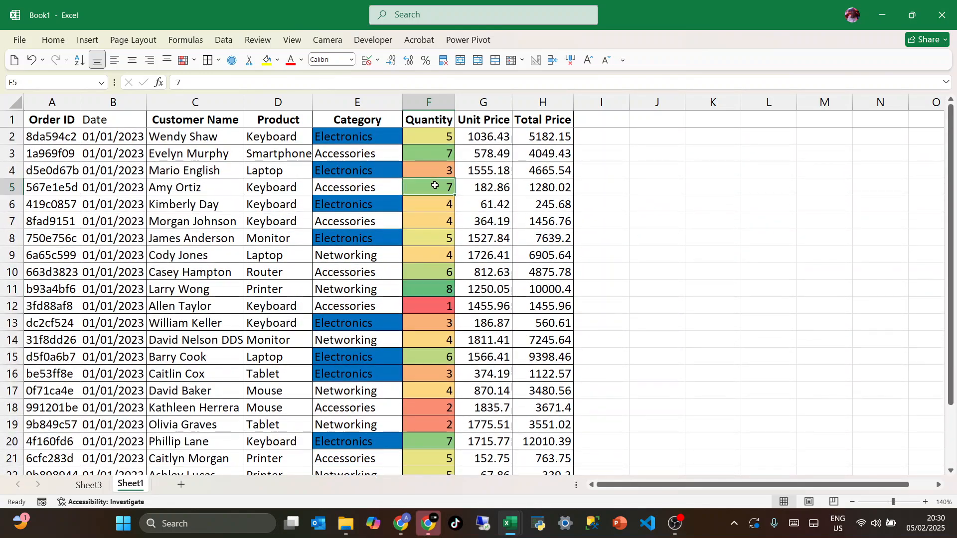
left_click(433, 153)
left_click(437, 185)
left_click(397, 260)
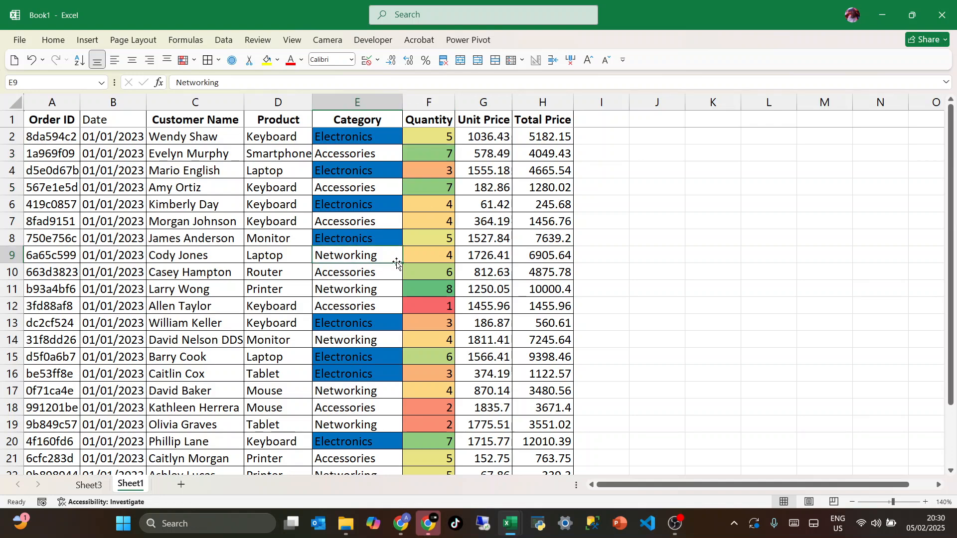